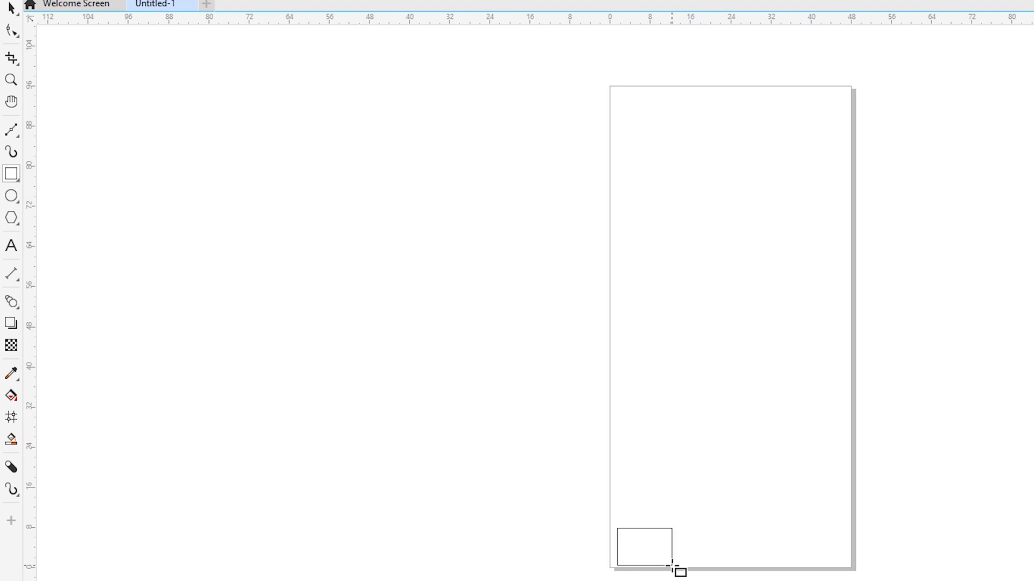
Unlock the proportions of the rectangle near the page's lower-left corner and resize it to 4 by 4 inches
scroll(641, 571, up, 3)
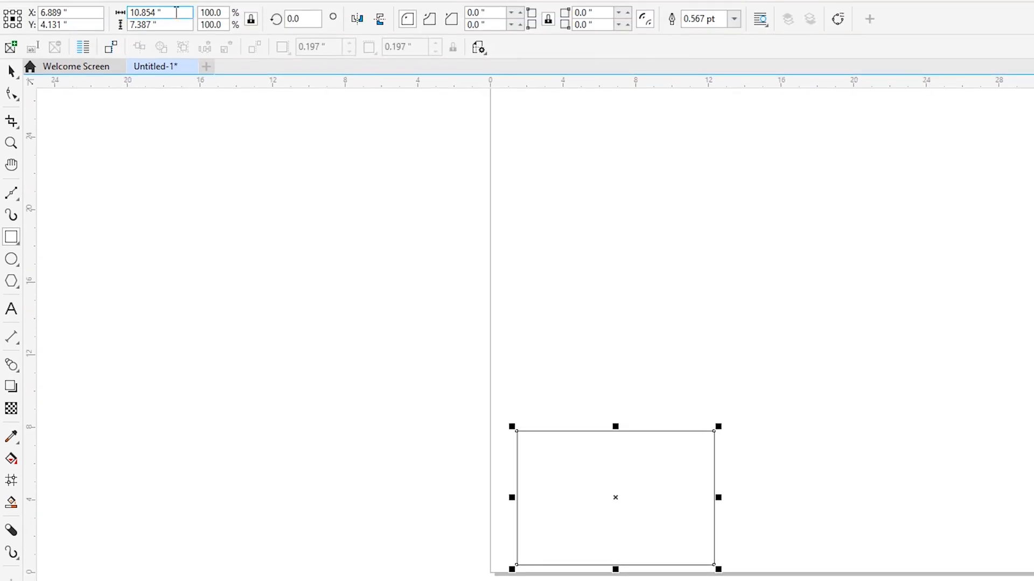
click(250, 19)
drag(167, 14, 84, 22)
text(4)
key(Tab)
text(4)
key(Tab)
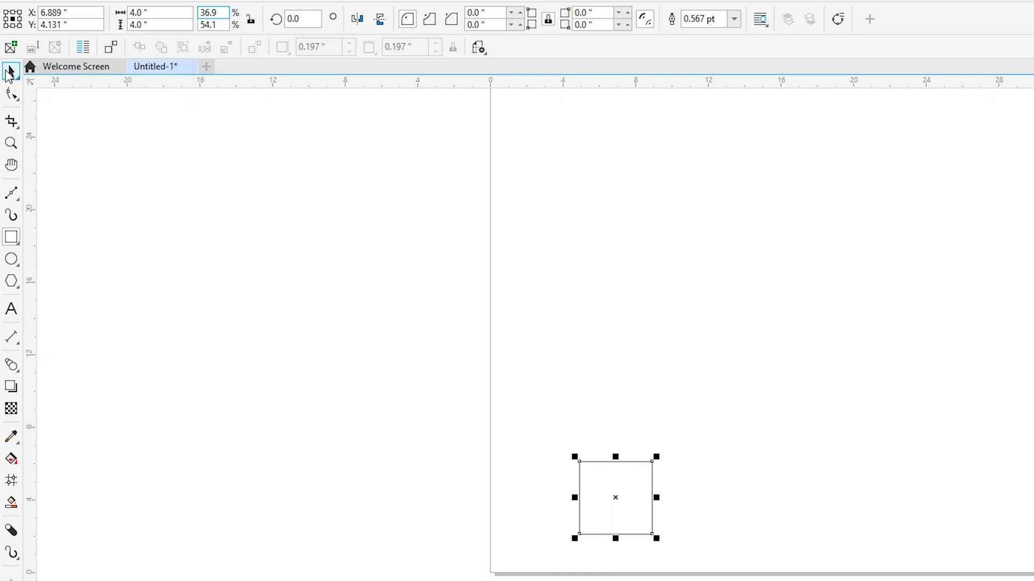
Move the 4-inch square closer to the page's lower-left corner and place a copy to its right
drag(629, 501, 559, 520)
drag(151, 470, 300, 455)
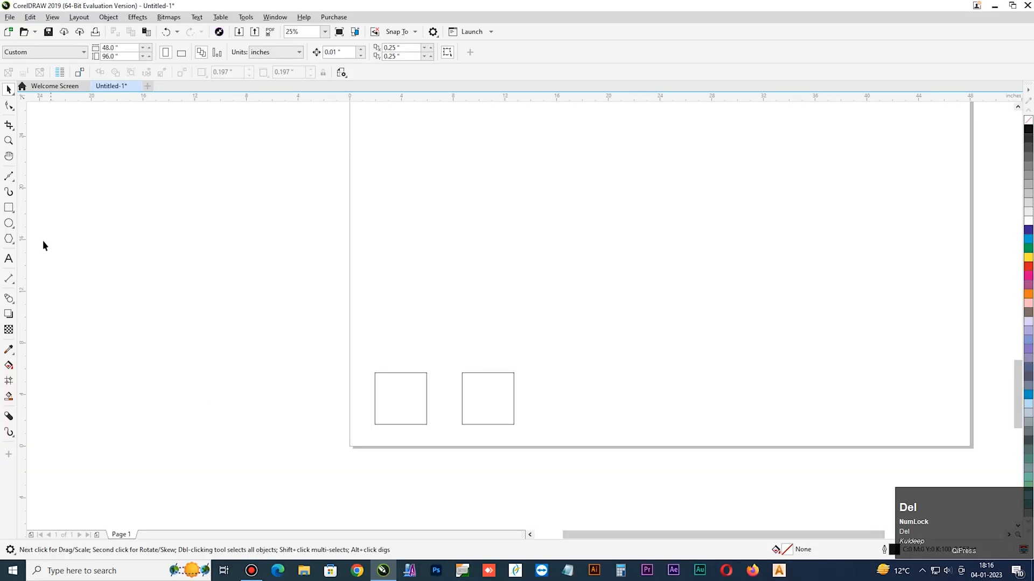
Add a page-sized rectangle as a frame around the two squares
double_click(9, 208)
key(ctrl+space)
click(254, 283)
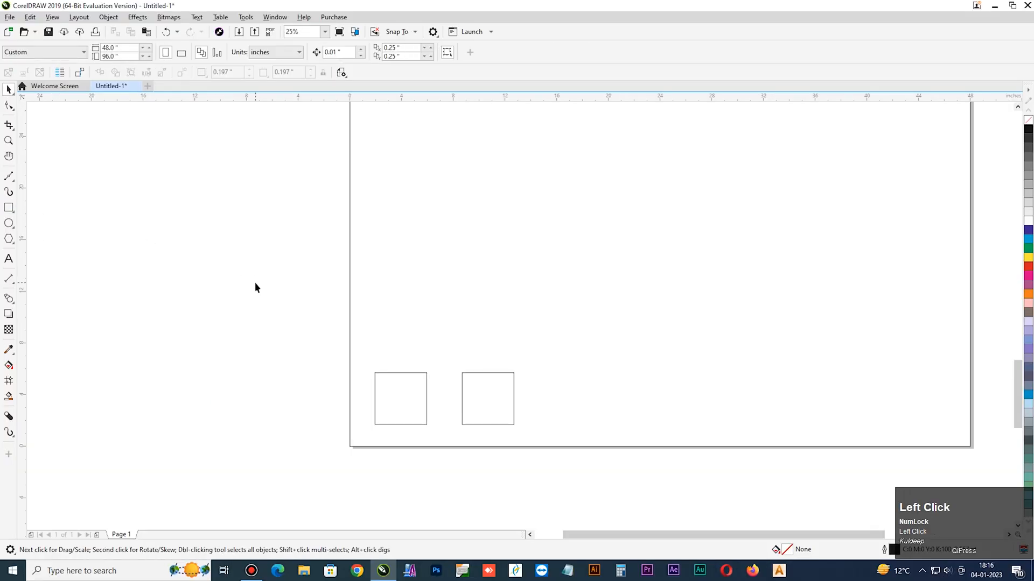
key(F4)
click(254, 283)
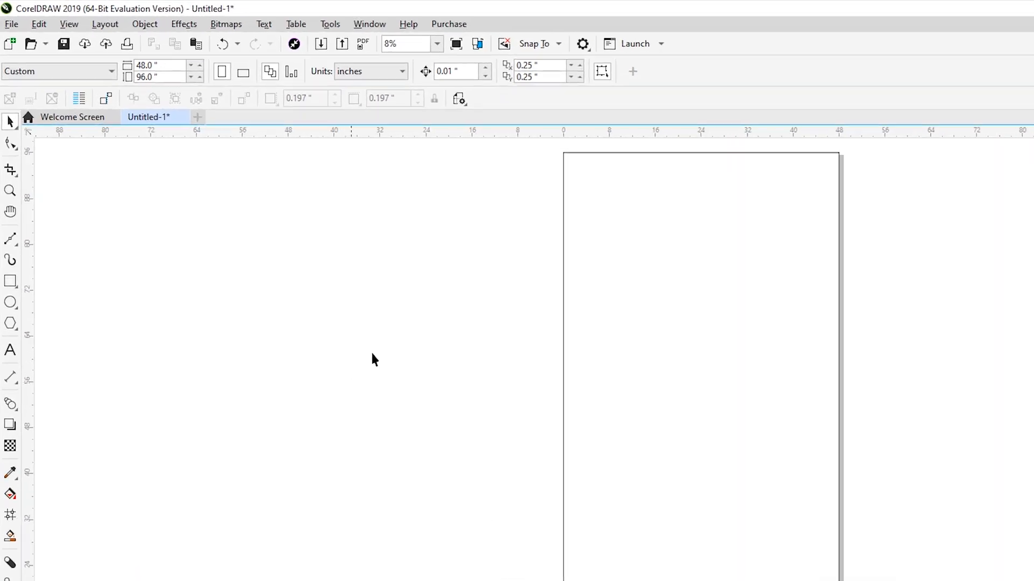
Start saving the drawing as a new file on the Desktop, named artcam
click(10, 17)
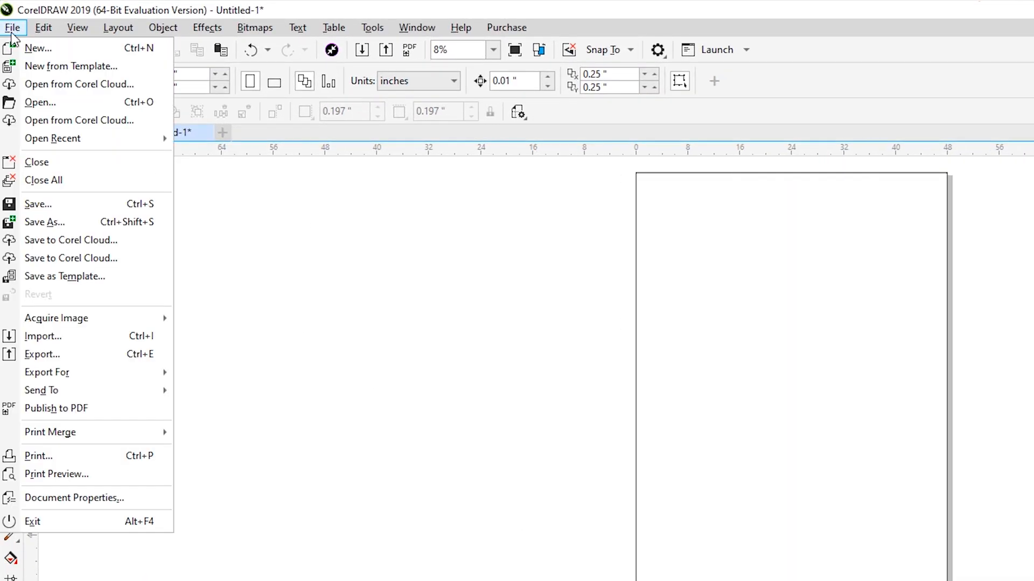
click(67, 221)
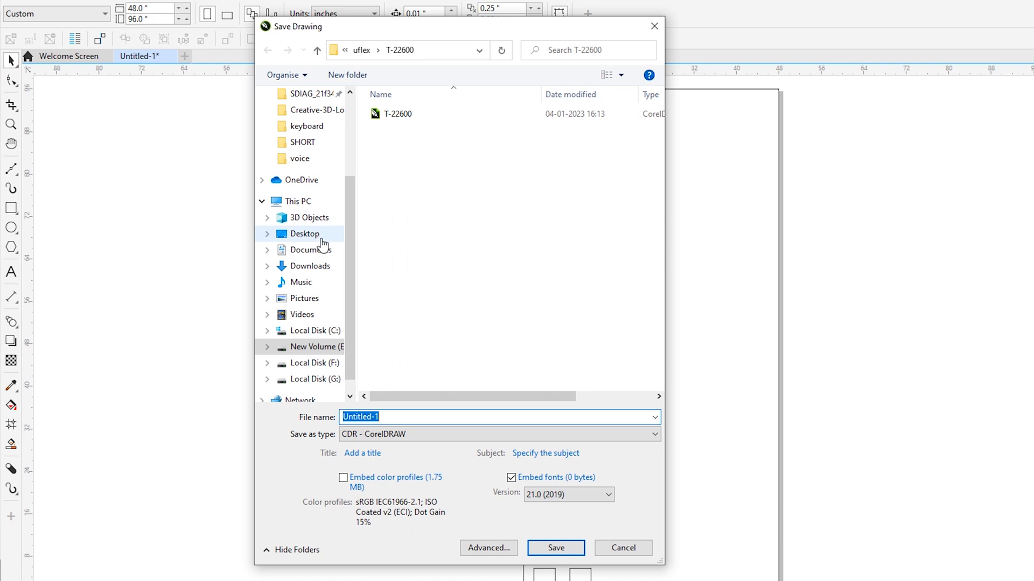
click(321, 238)
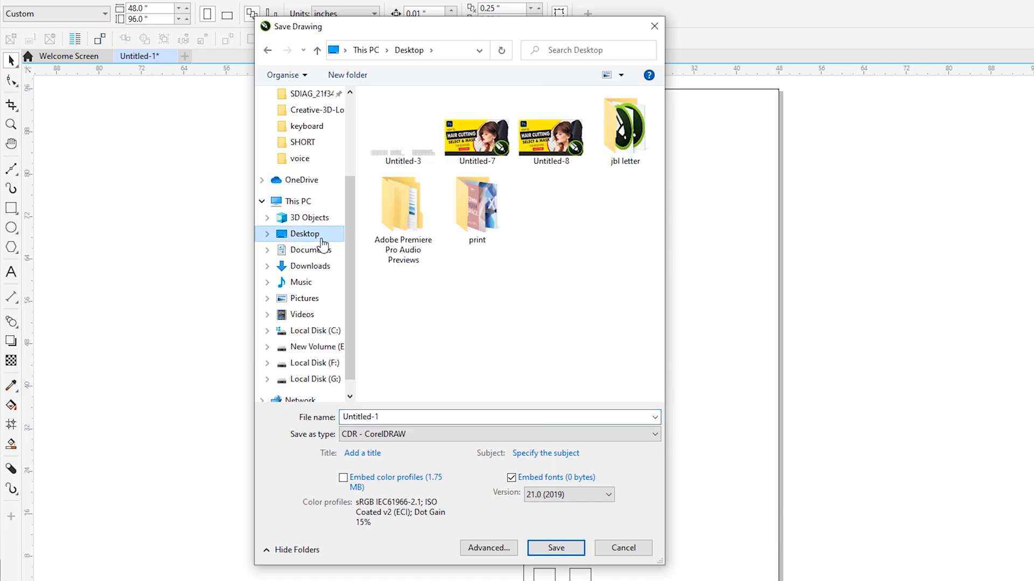
click(421, 416)
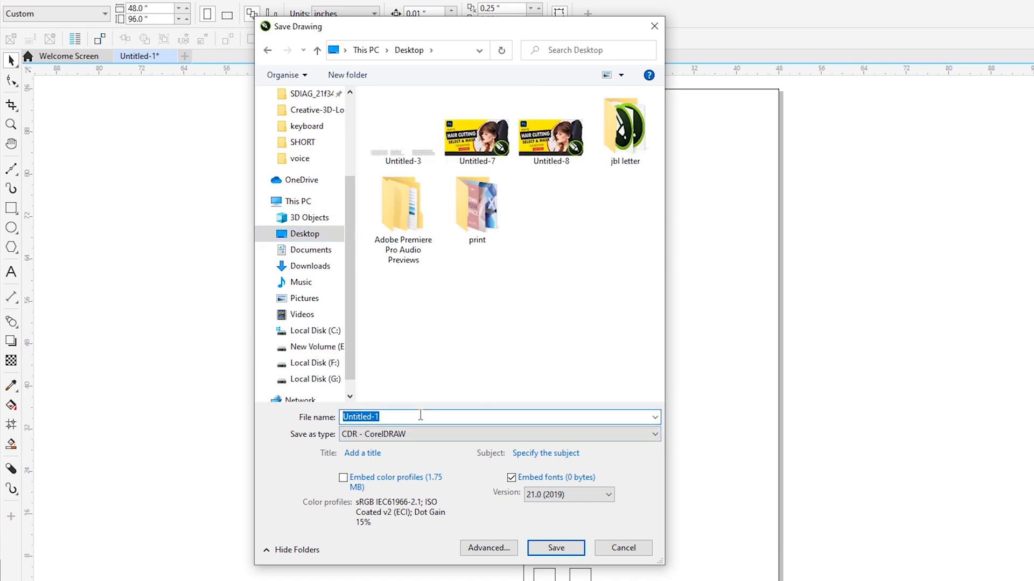
text(a)
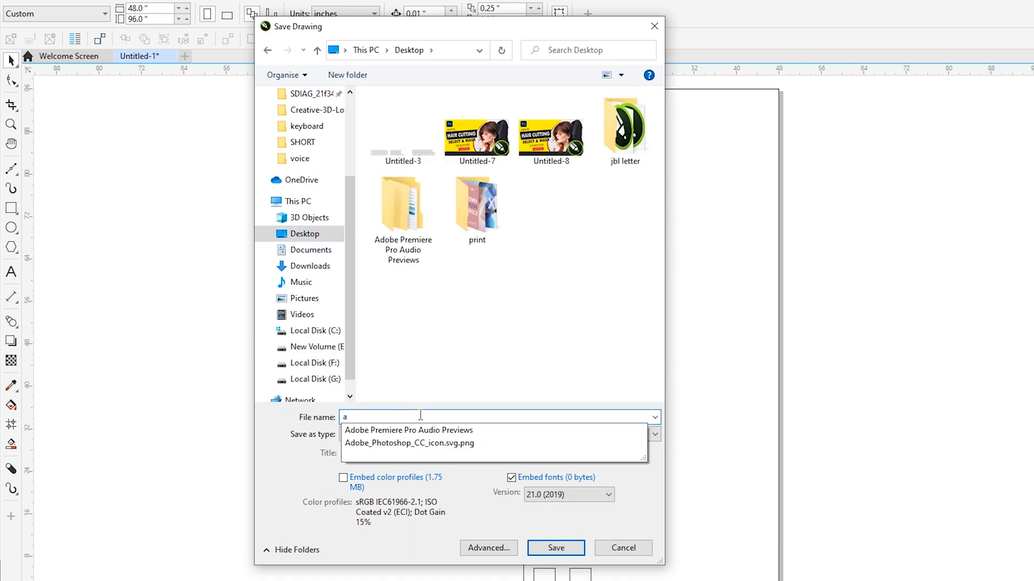
text(rc)
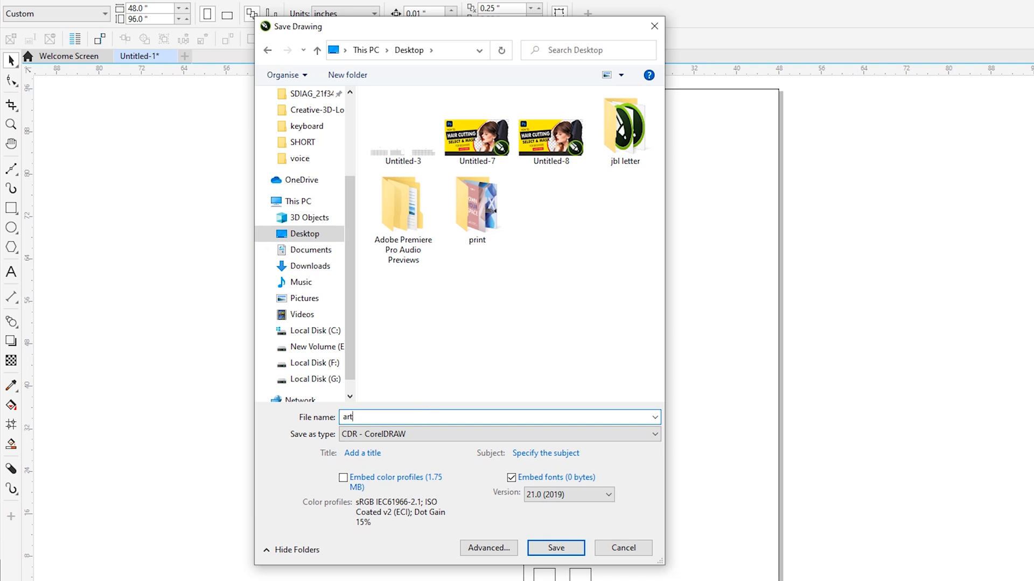
Save the file in AI - Adobe Illustrator format, choosing a compatibility version and exporting the current page
click(455, 439)
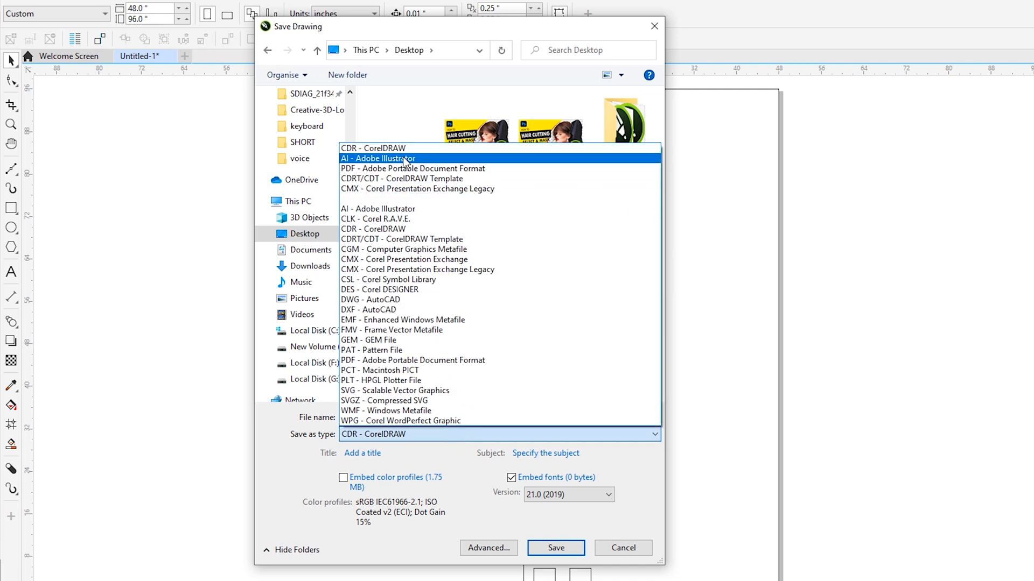
click(405, 159)
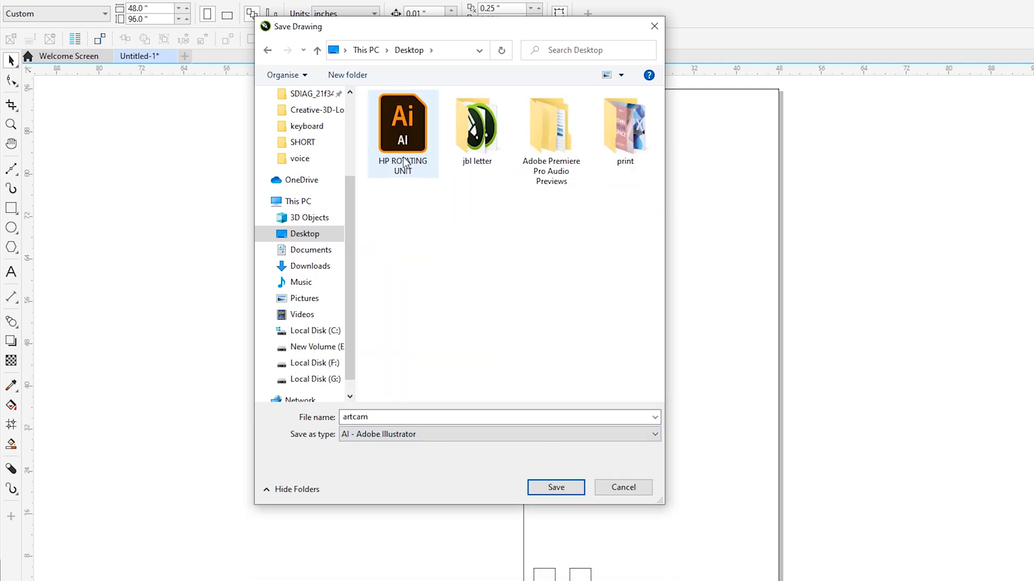
click(557, 490)
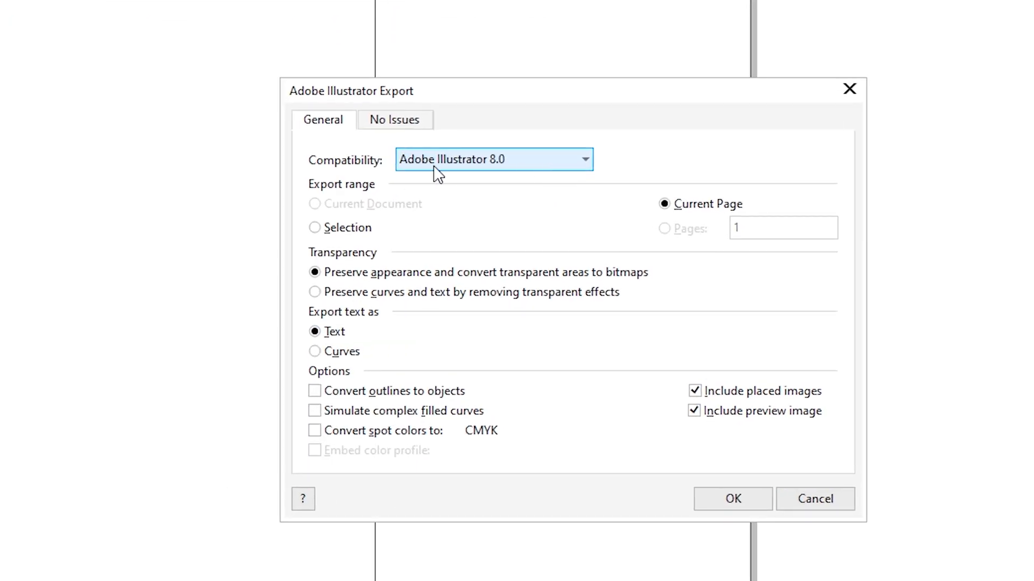
click(545, 170)
click(509, 299)
click(742, 499)
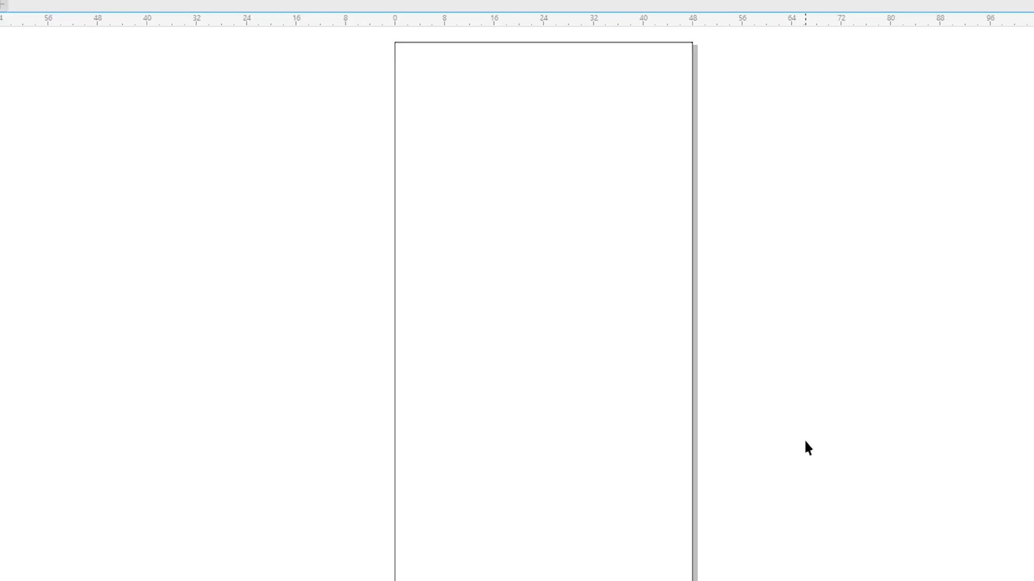
Switch to ArtCAM Pro, dismiss the script error and maximize the program window
click(1027, 5)
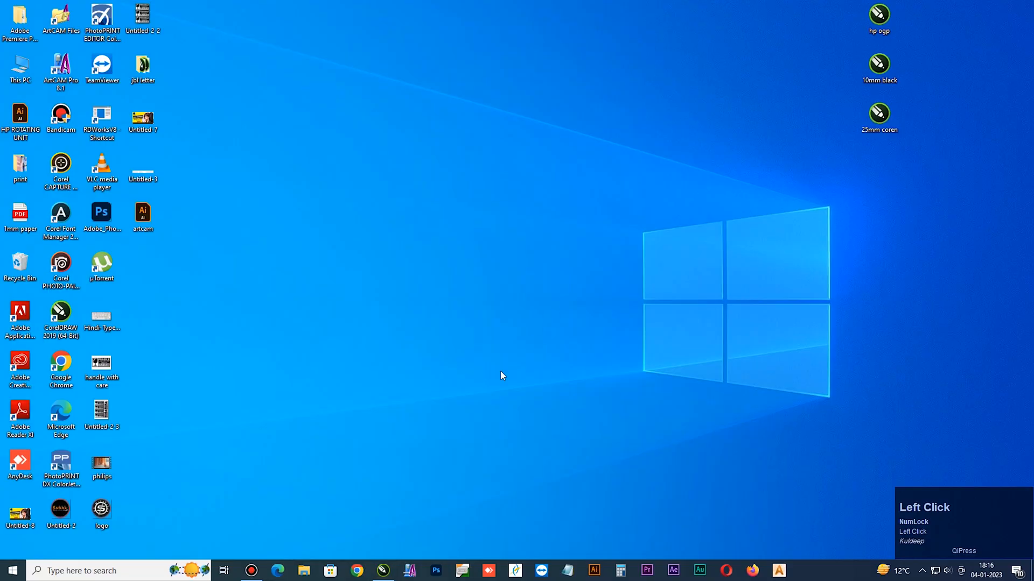
click(410, 571)
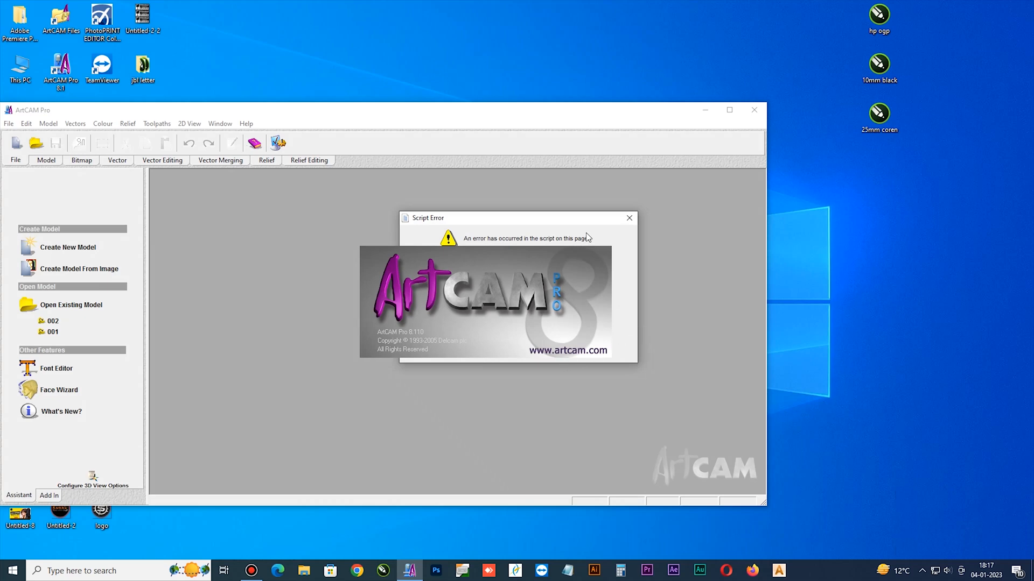
click(525, 346)
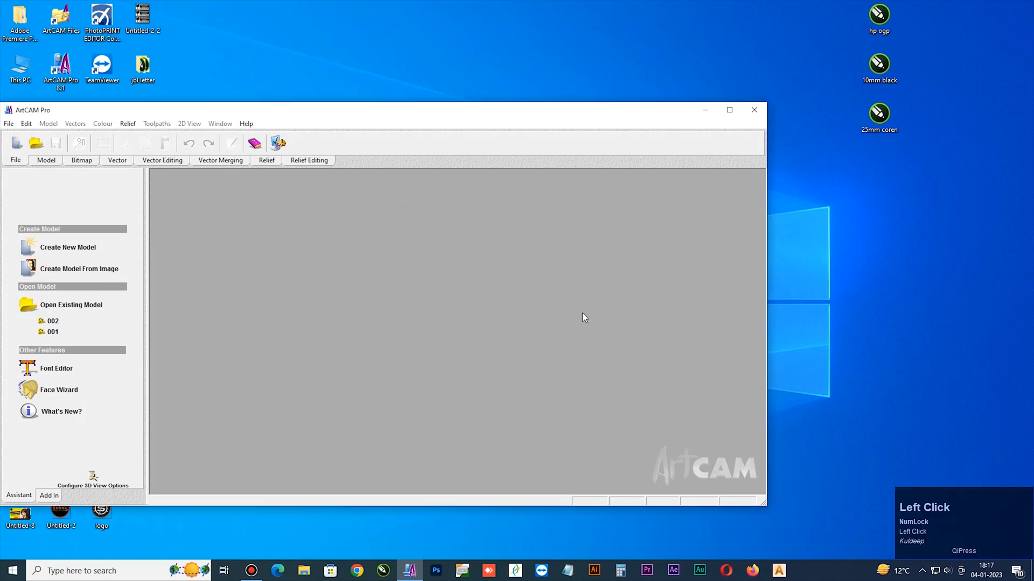
click(739, 112)
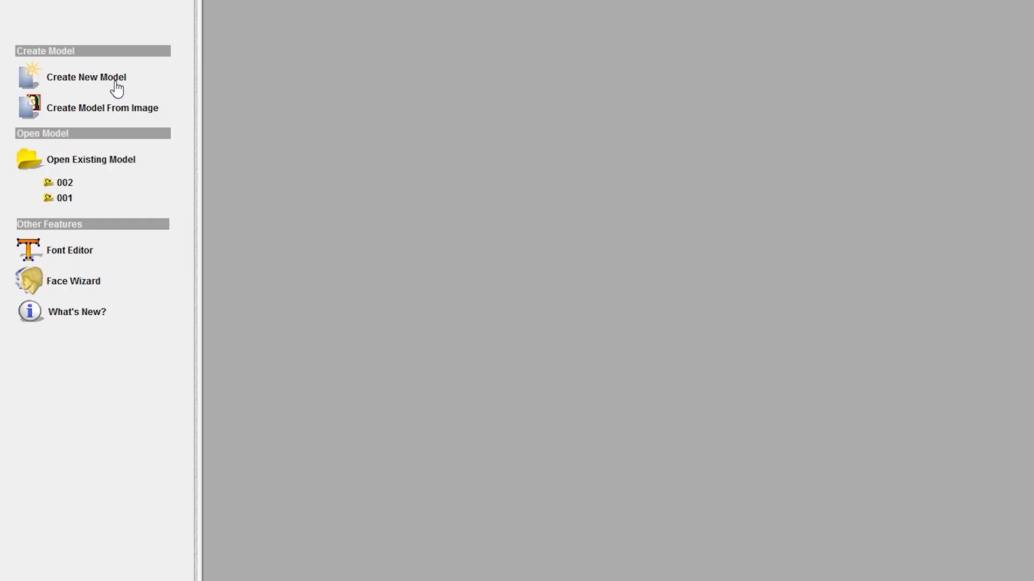
Create a new model 96 inches high and 48 inches wide, with the units switched back to mm
click(79, 143)
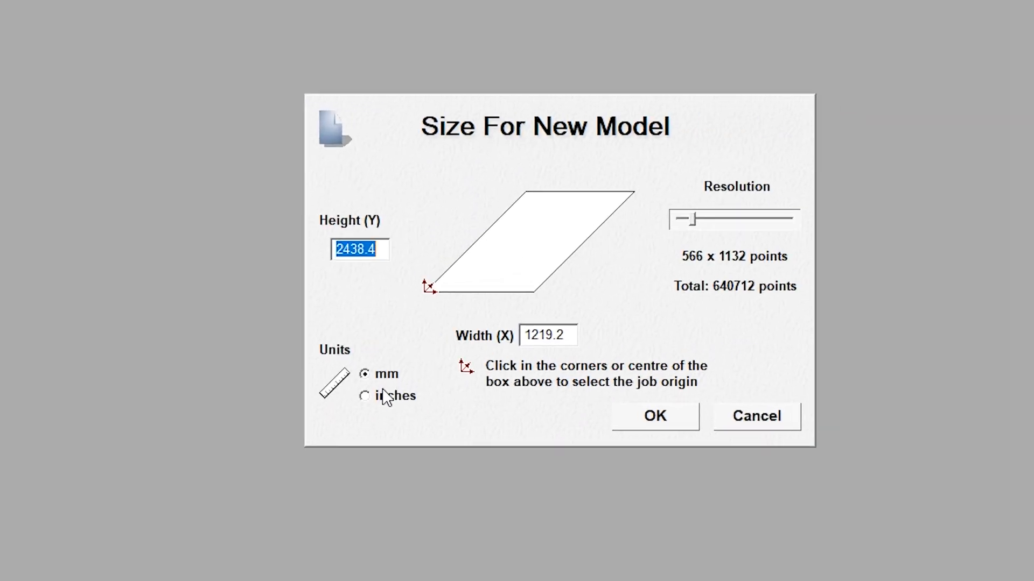
click(492, 381)
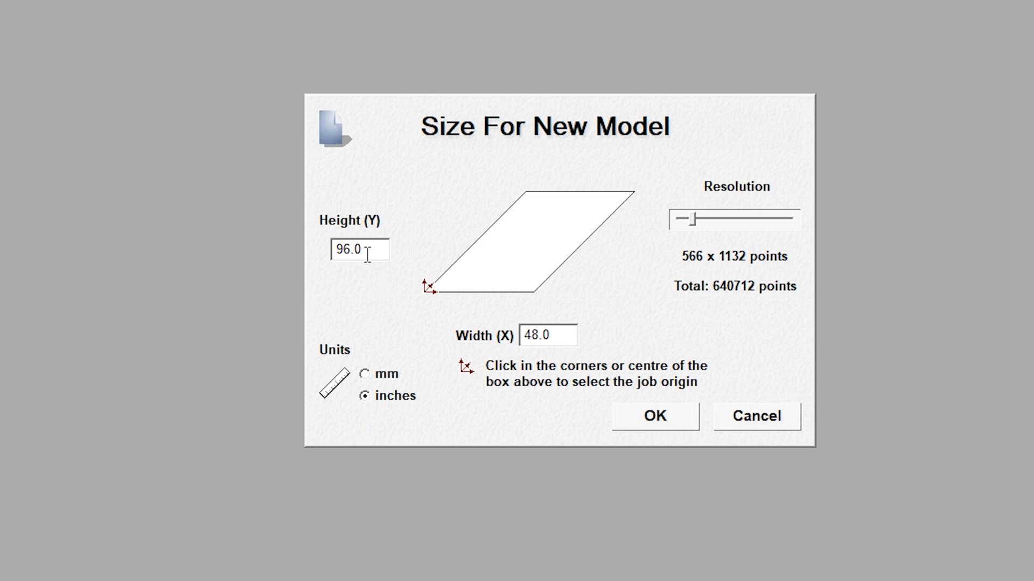
drag(368, 250, 288, 250)
drag(558, 341, 522, 338)
click(366, 376)
click(672, 425)
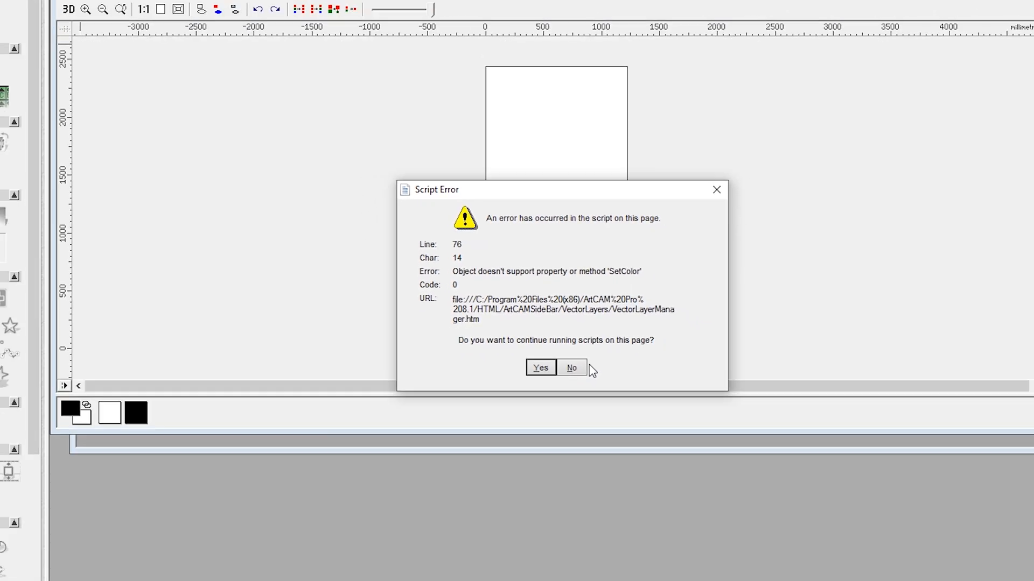
click(579, 369)
click(579, 370)
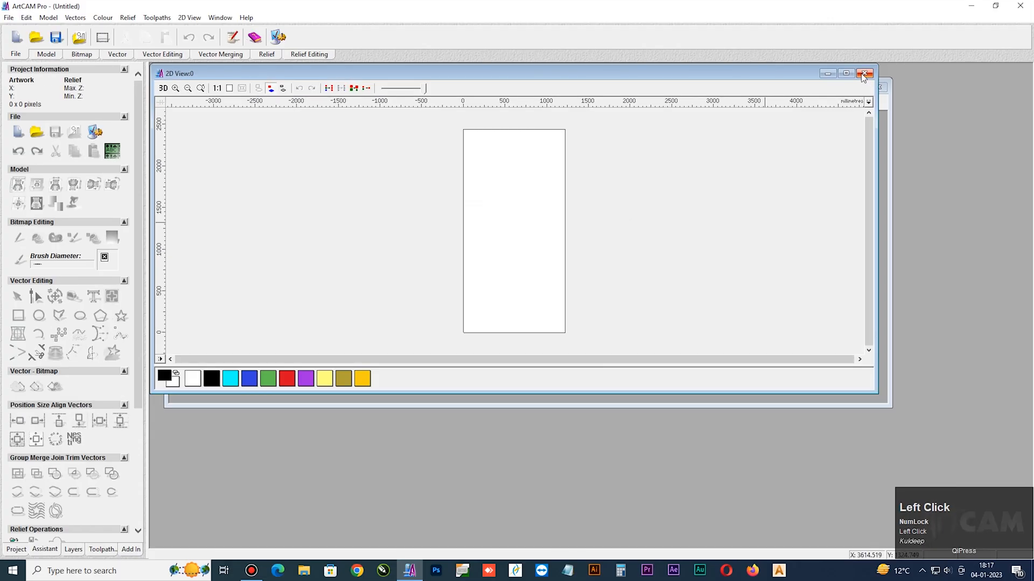
click(849, 78)
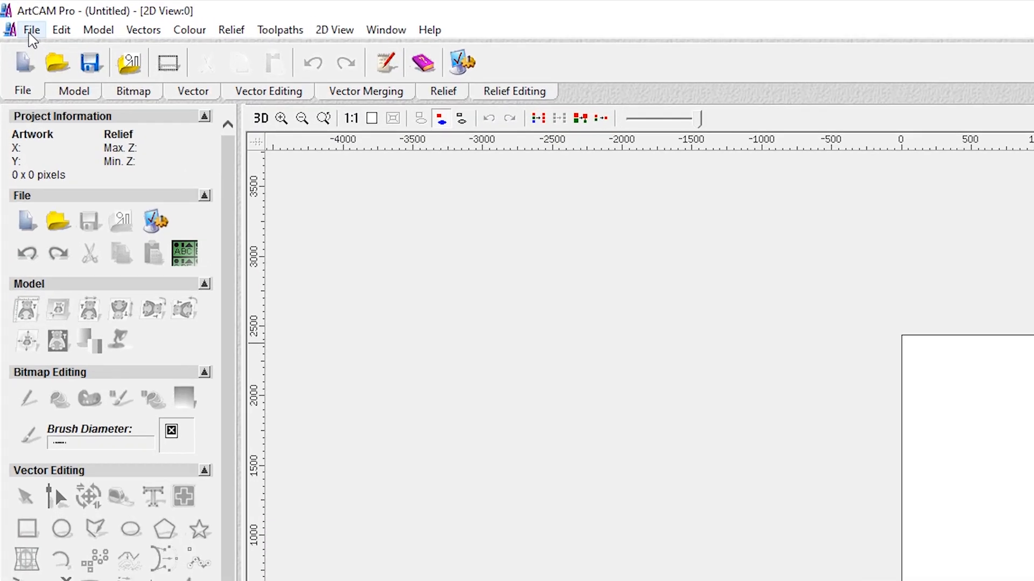
Import the artcam file from the Desktop as vectors and ungroup the imported vectors
click(21, 17)
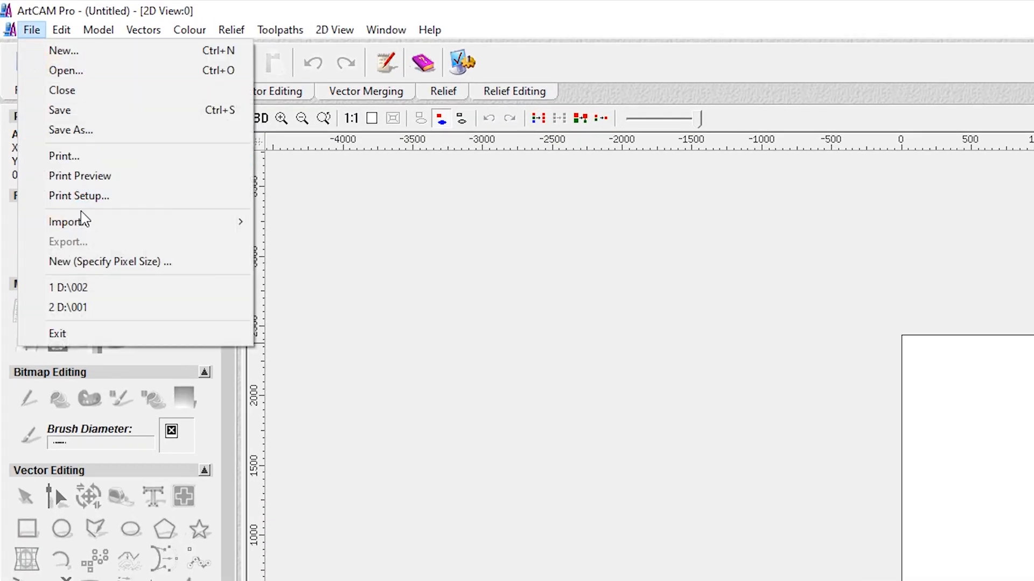
mouse_move(56, 222)
click(313, 225)
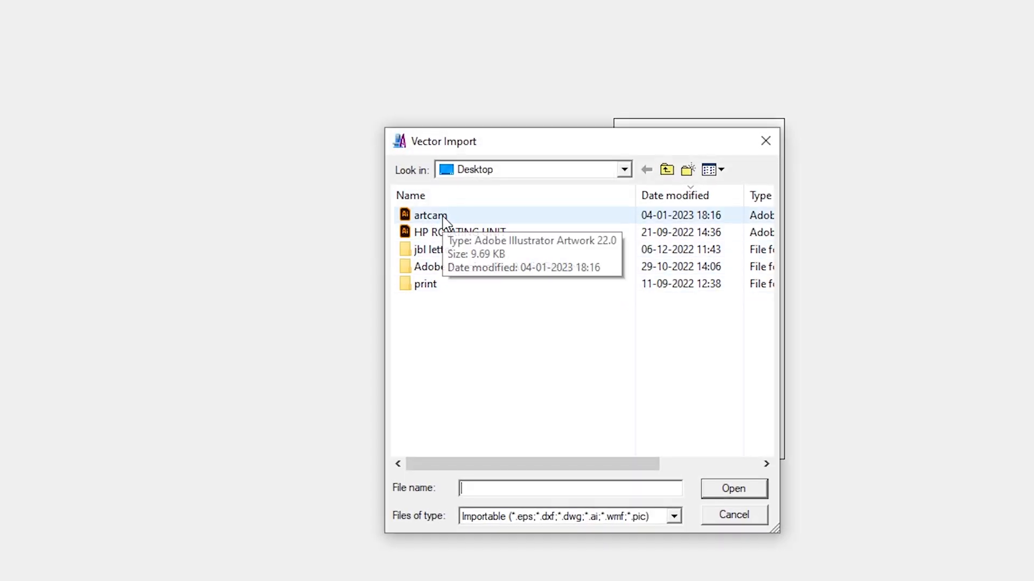
click(443, 217)
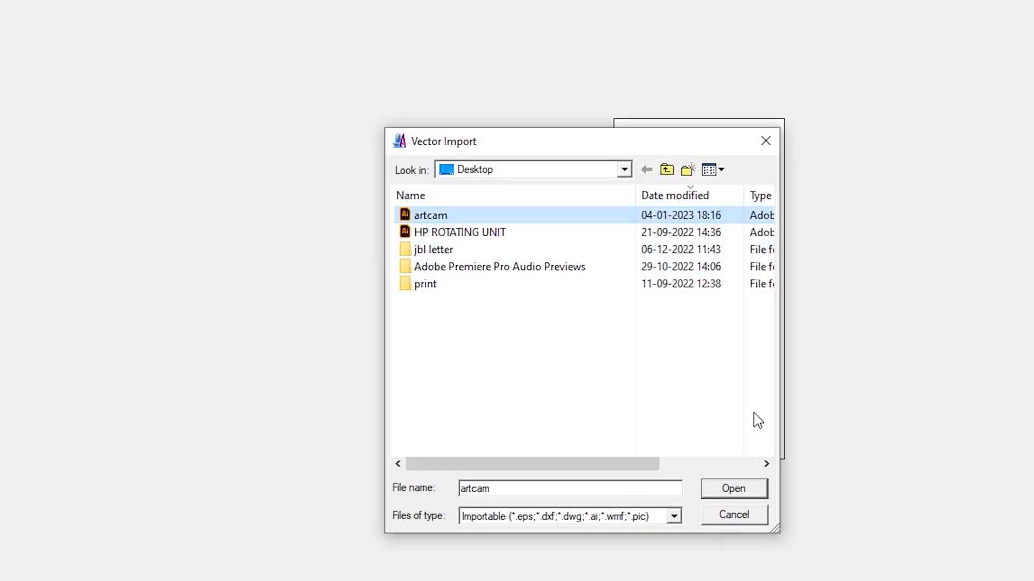
click(733, 489)
click(581, 310)
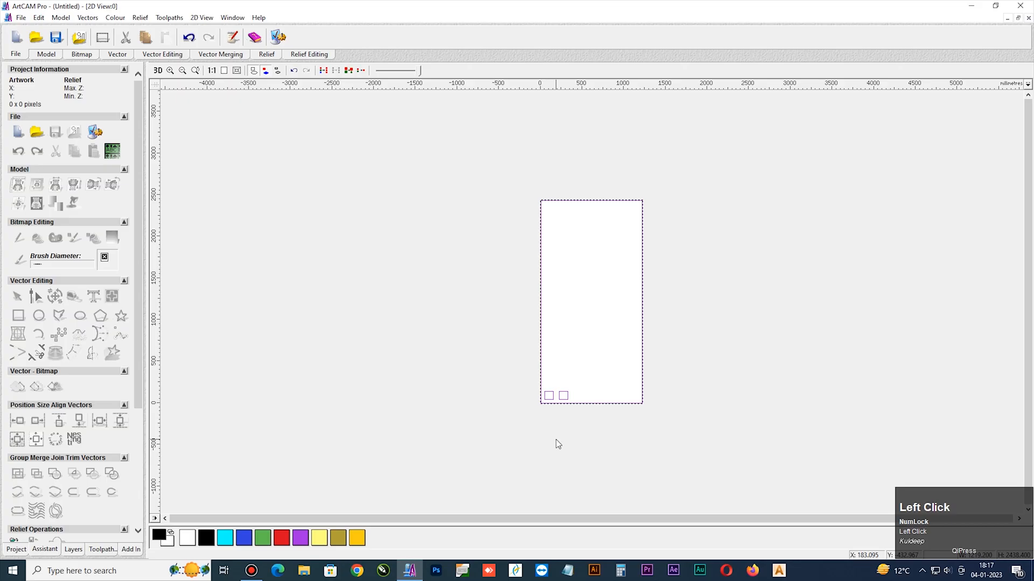
key(ctrl+u)
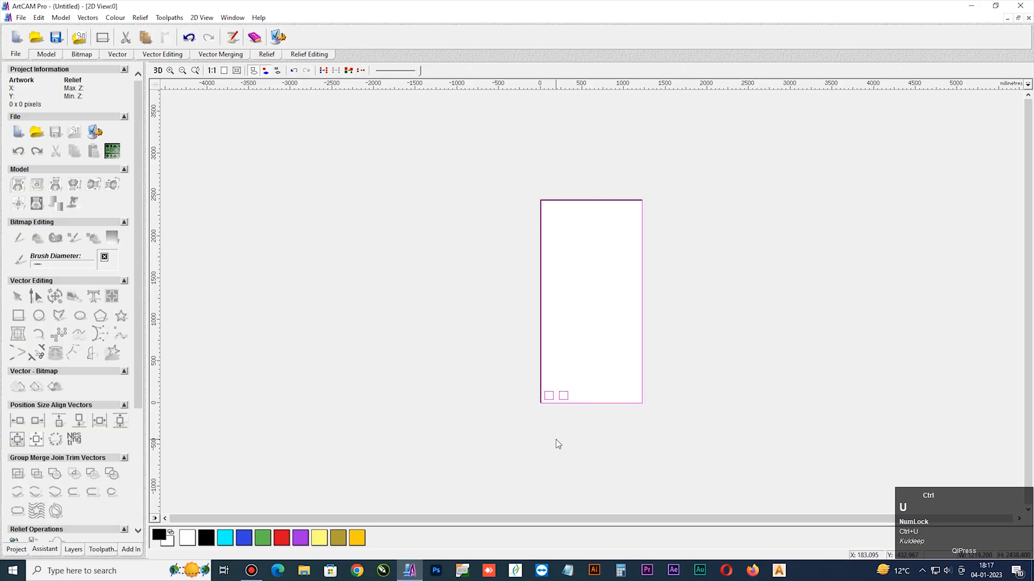
click(555, 439)
Start a profile toolpath on the left square with the profile side set to Outside
scroll(555, 428, up, 2)
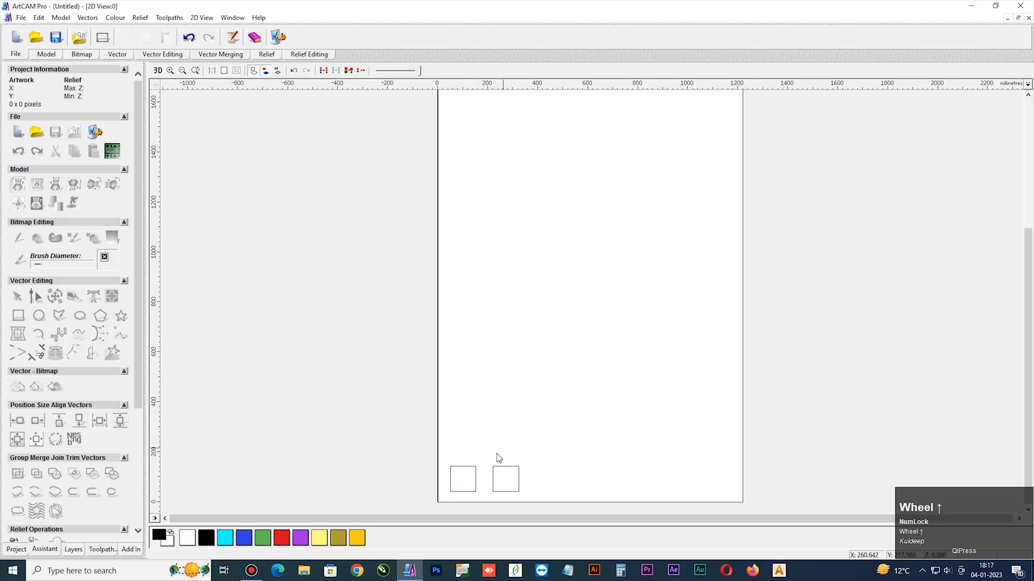
scroll(451, 506, up, 2)
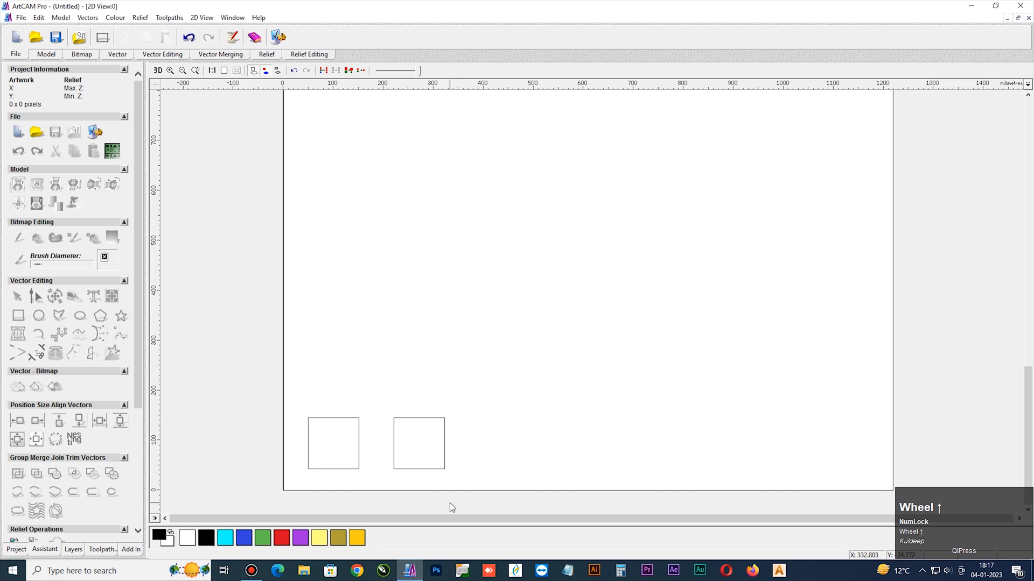
click(359, 437)
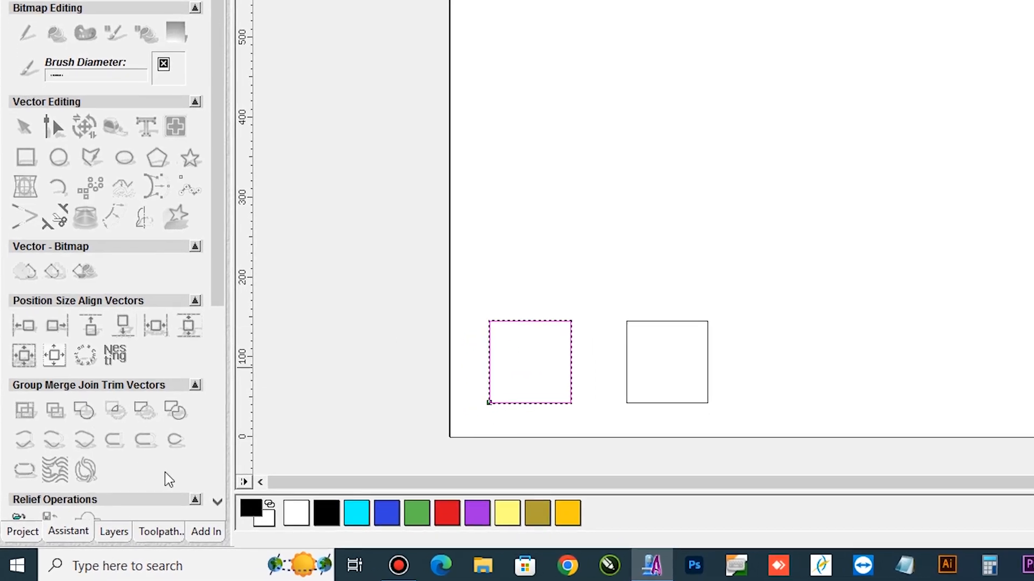
click(161, 531)
click(22, 81)
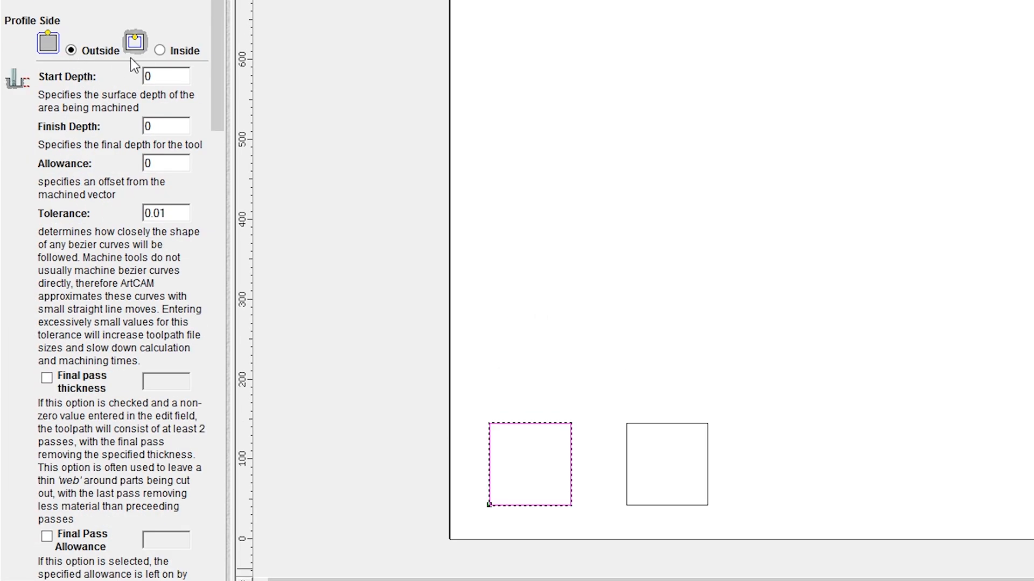
click(170, 52)
click(71, 51)
Go through the profile toolpath's depth and pass settings and expand the Machine Safe Z and home position values
key(Tab)
key(Tab)
scroll(153, 304, down, 6)
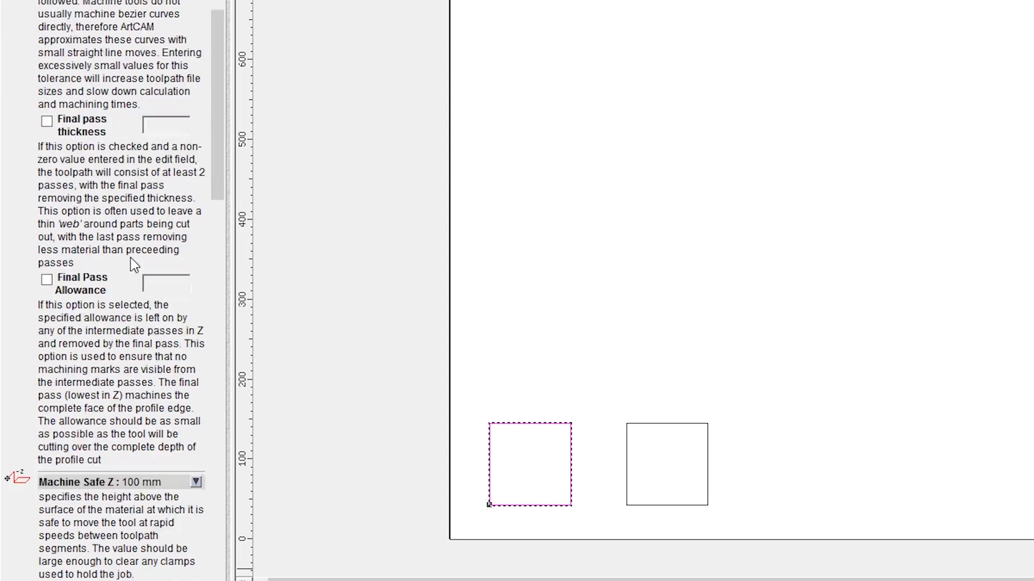
scroll(133, 264, down, 6)
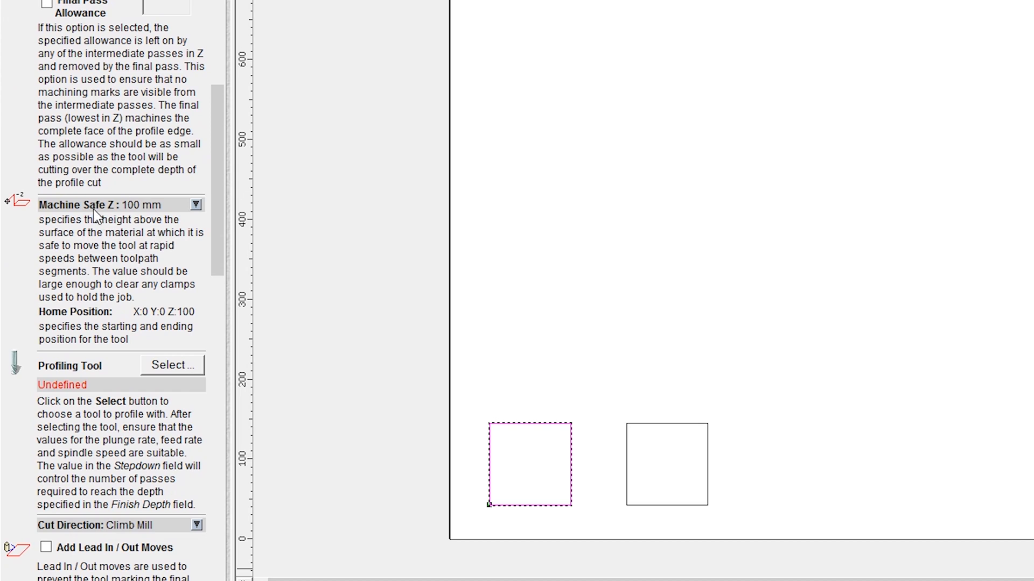
click(196, 205)
double_click(168, 225)
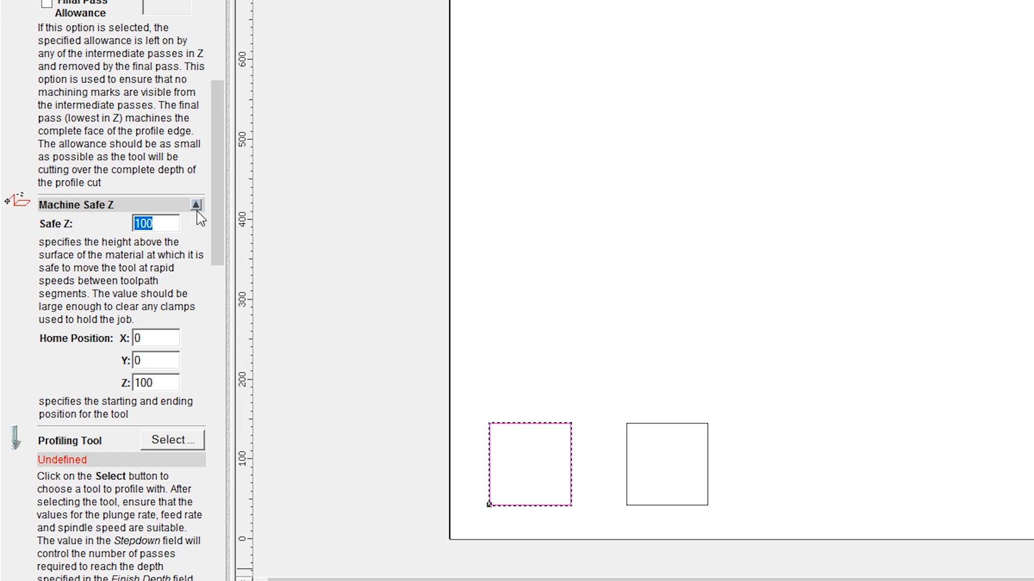
drag(214, 211, 215, 273)
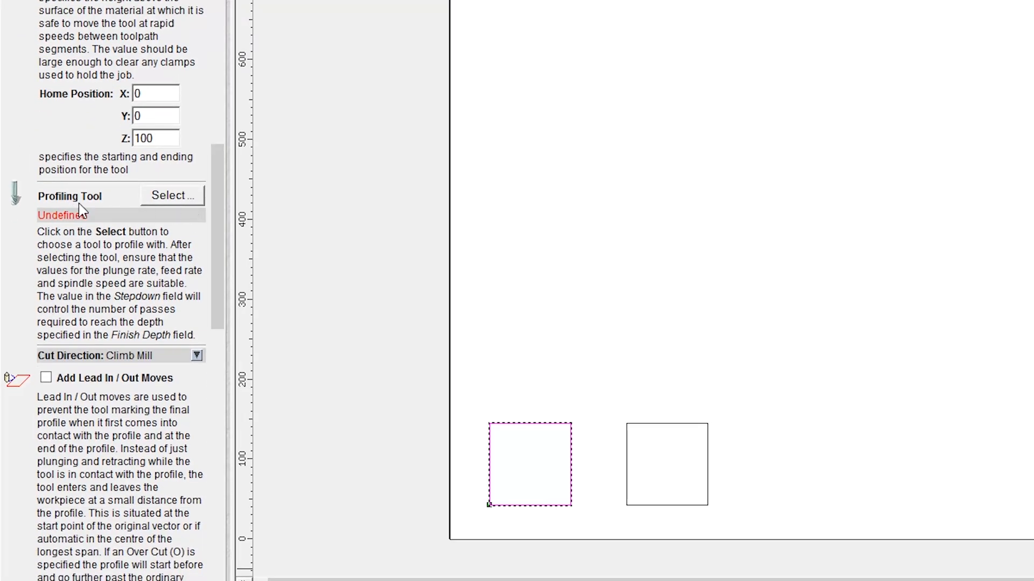
Choose End Mill 3 mm from the metric Wood or Plastic roughing and 2D finishing group as the profiling tool
click(171, 202)
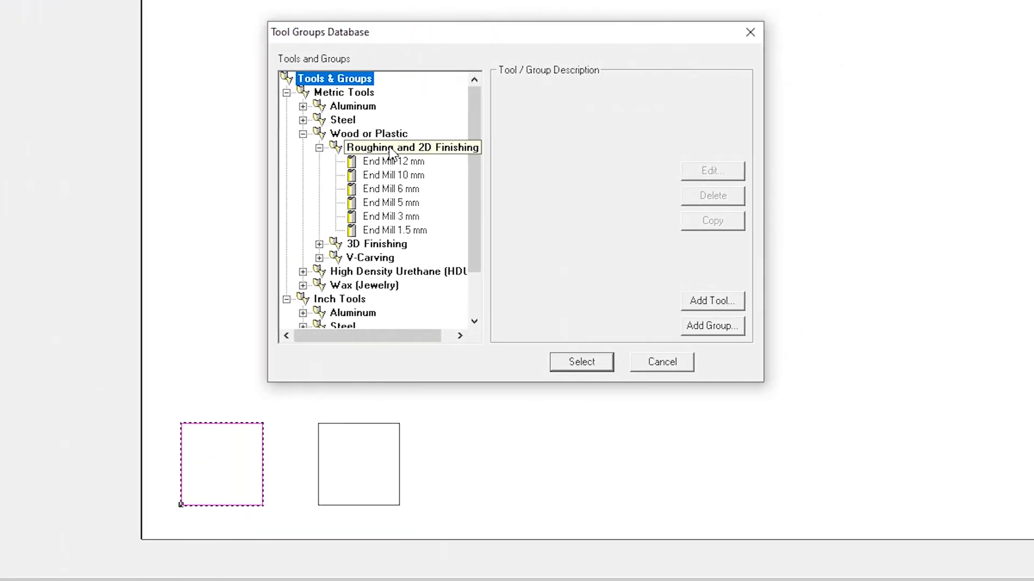
click(394, 217)
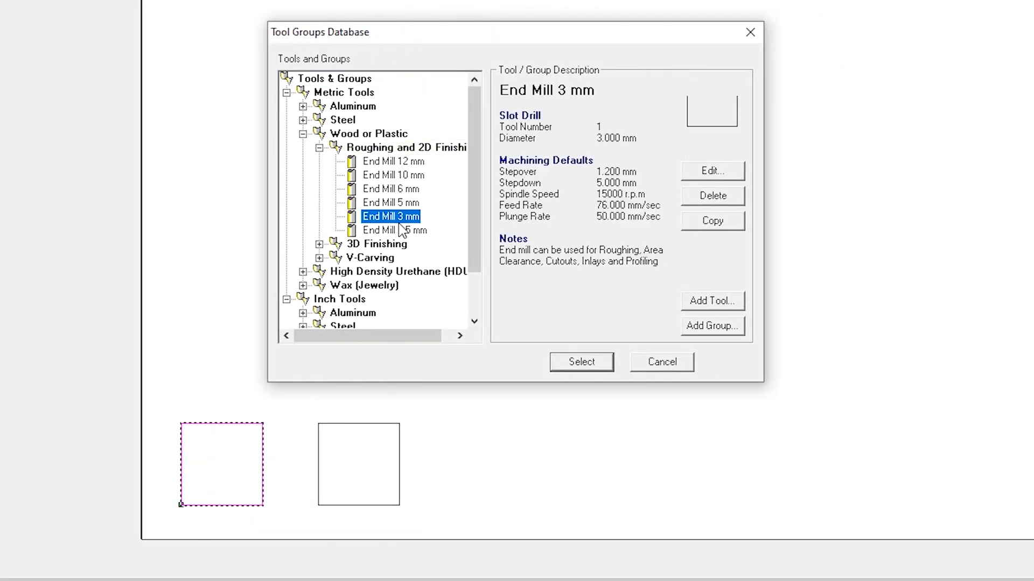
click(582, 362)
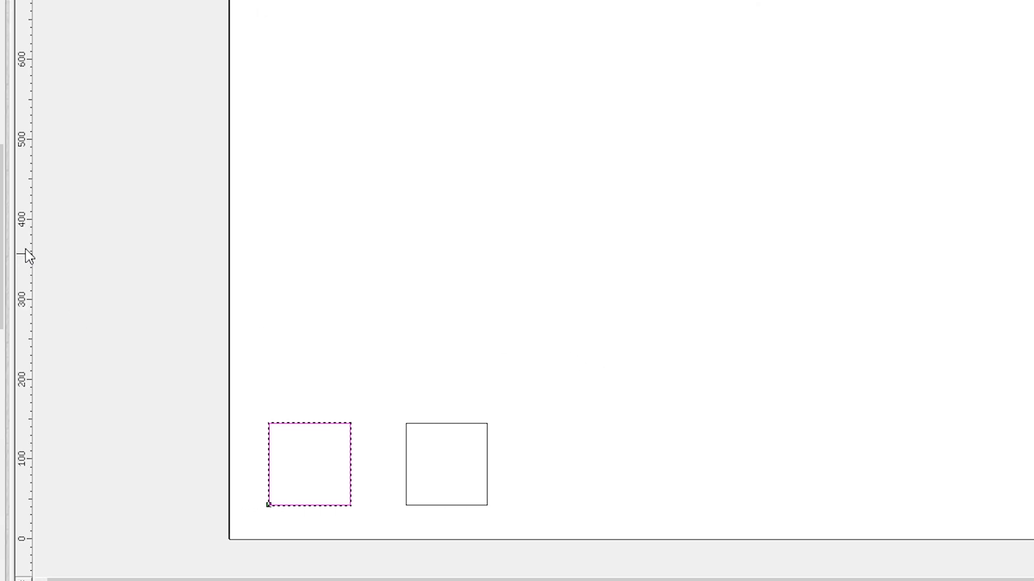
Expand the End Mill 3 mm parameters and set its stepover to 0 and stepdown to 3 mm
click(196, 216)
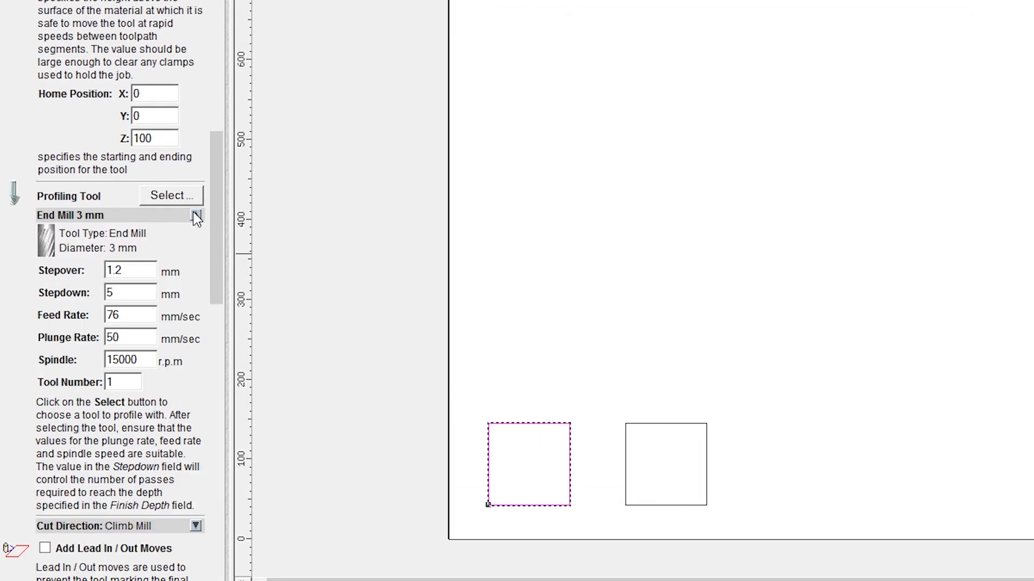
drag(128, 272, 61, 288)
text(0)
key(Tab)
key(Tab)
key(Tab)
Set up the material with a thickness of 50 mm and the Z zero on its top surface
scroll(132, 380, down, 6)
scroll(132, 379, down, 12)
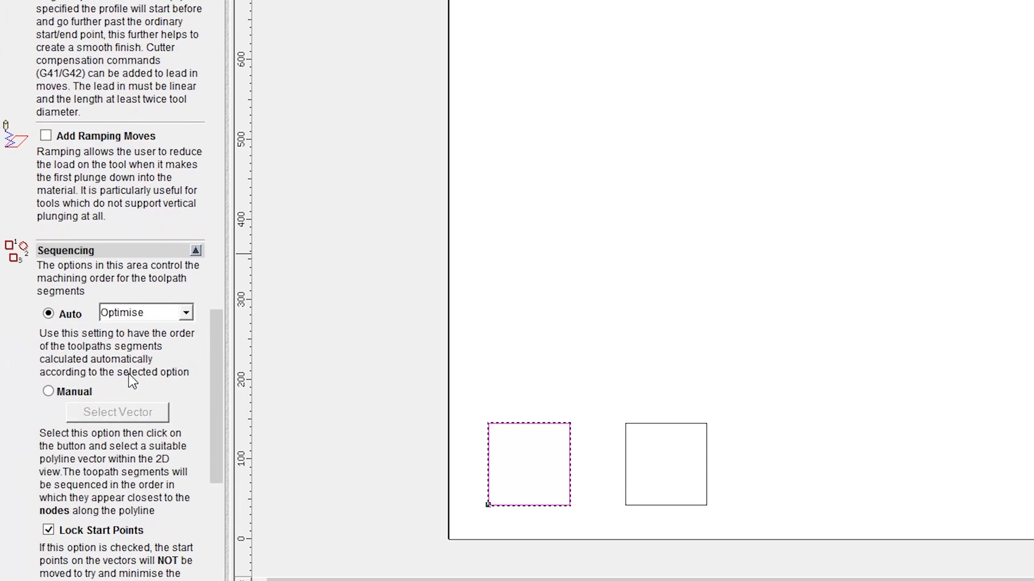
scroll(129, 379, down, 2)
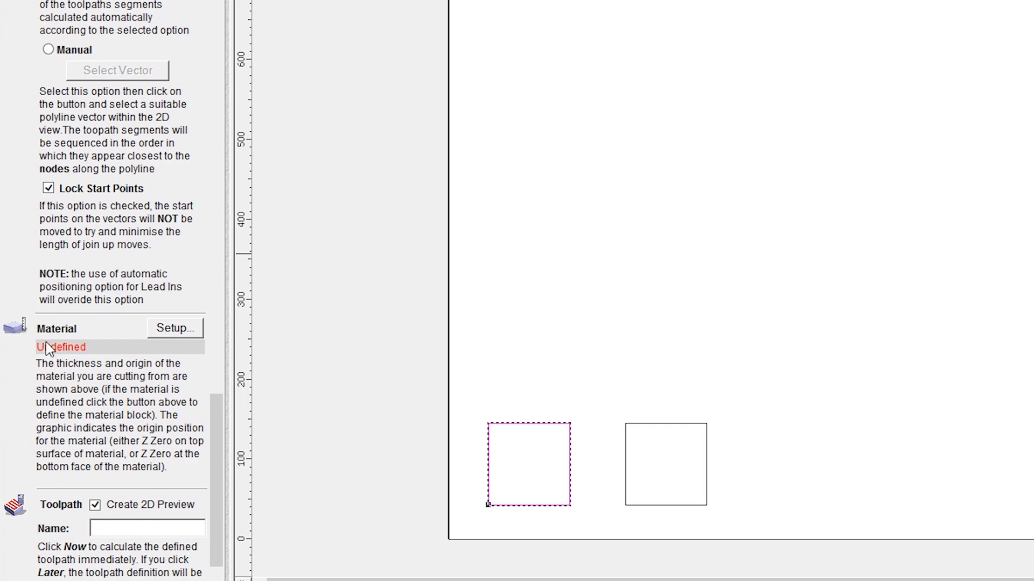
click(168, 334)
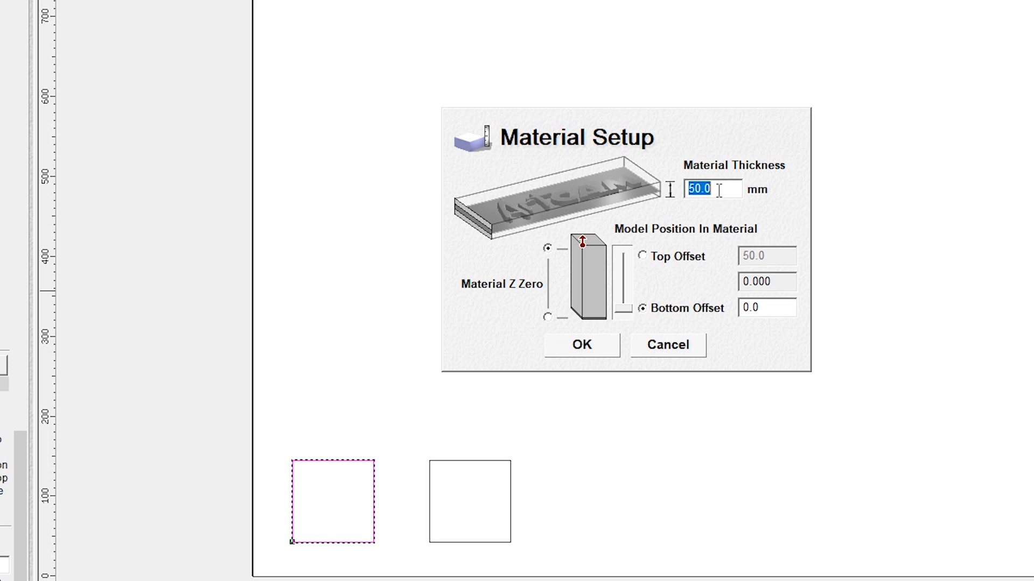
double_click(720, 189)
click(548, 248)
click(582, 345)
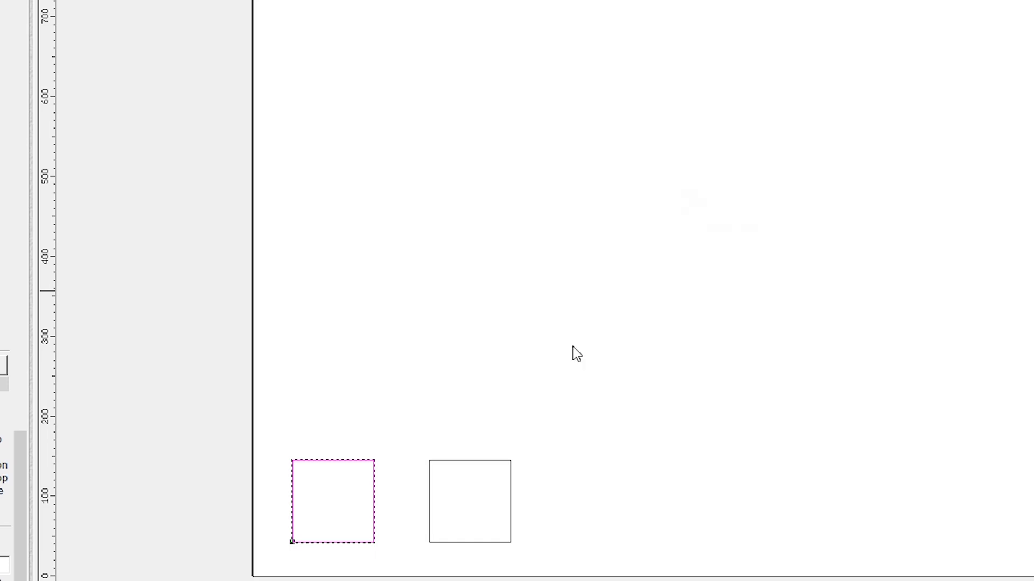
Name the toolpath "outside", calculate it immediately, and dismiss the script error
click(135, 412)
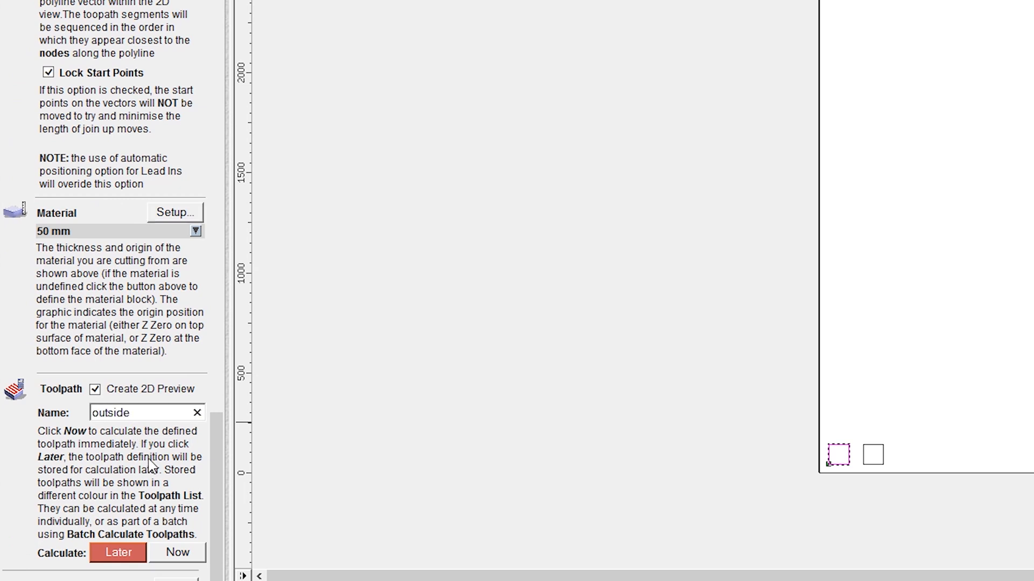
click(180, 560)
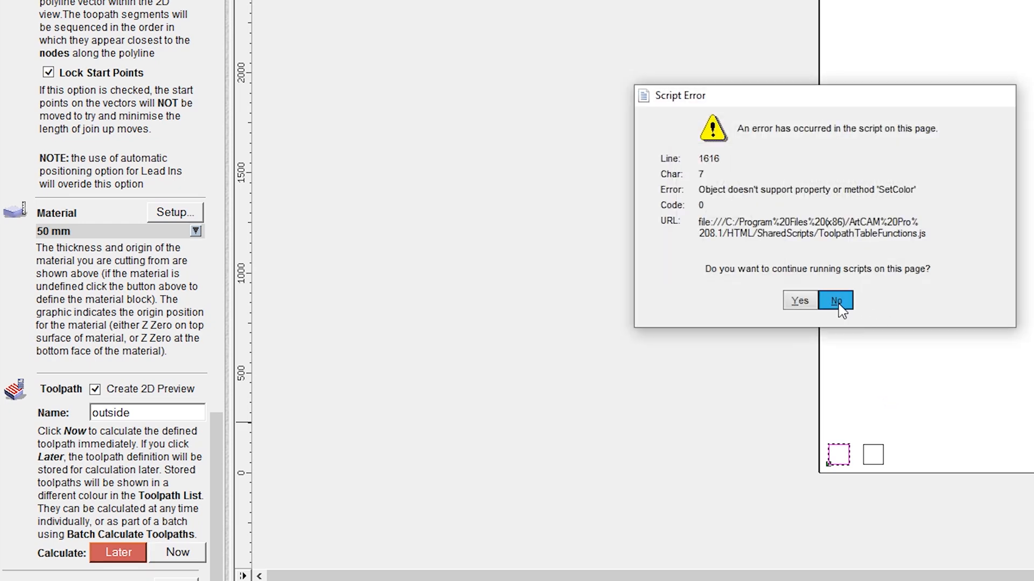
click(836, 301)
Select the right square for the next profile toolpath and set the profile side to Inside
scroll(393, 384, up, 5)
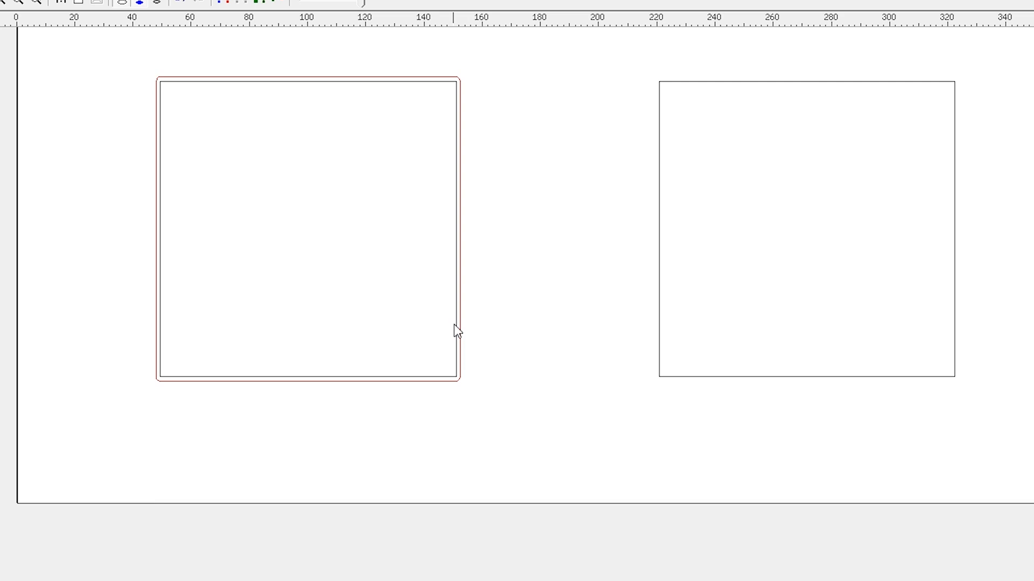
click(659, 356)
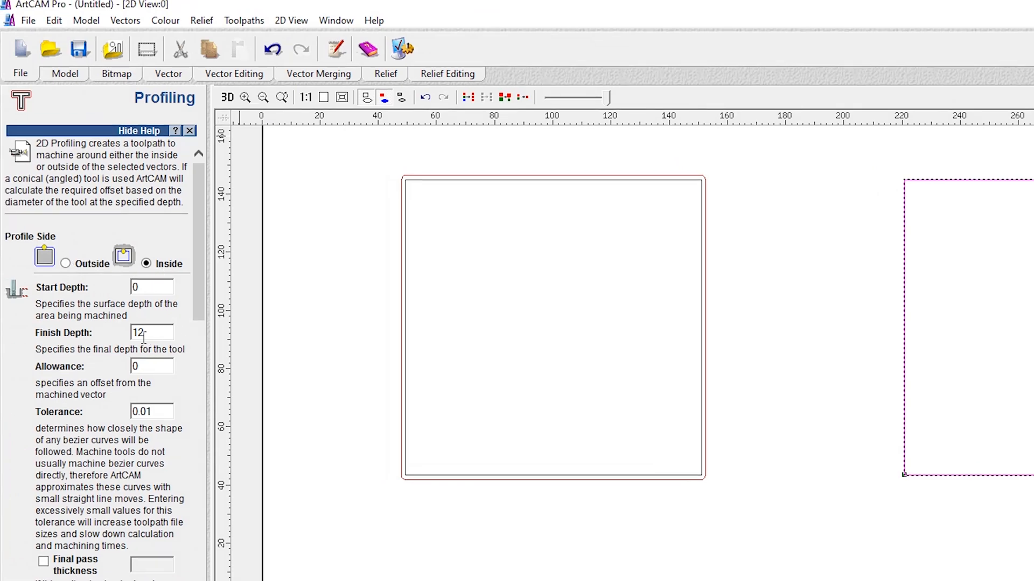
drag(149, 332, 118, 337)
Go through the Safe Z, home position and End Mill 3 mm settings and accept the 50 mm material setup
drag(198, 297, 203, 427)
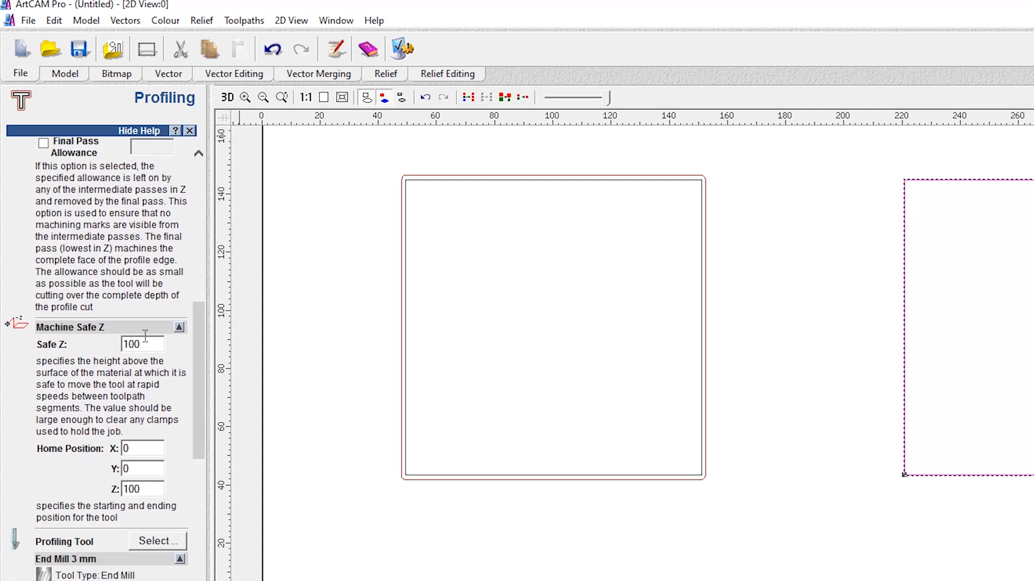
scroll(202, 428, down, 5)
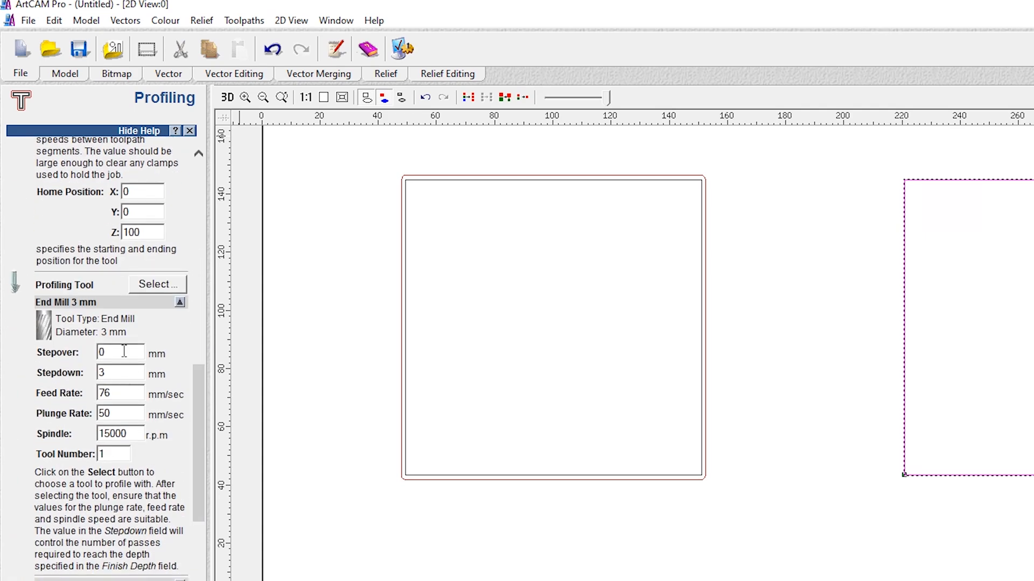
key(Tab)
drag(203, 427, 196, 580)
drag(197, 372, 194, 412)
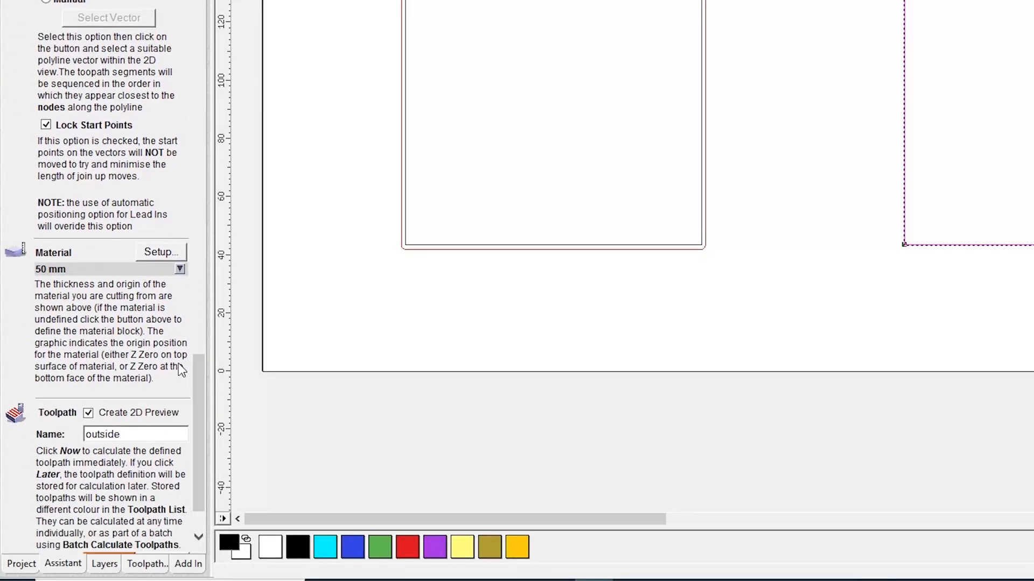
click(151, 252)
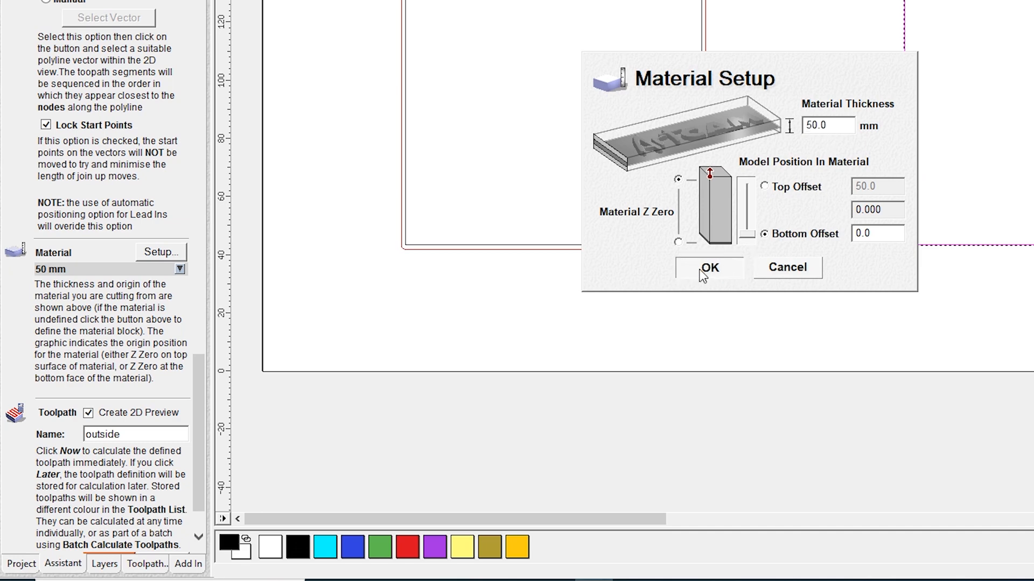
click(707, 270)
Rename the toolpath "inside", calculate it immediately for the right square, and dismiss the script error
drag(196, 379, 200, 428)
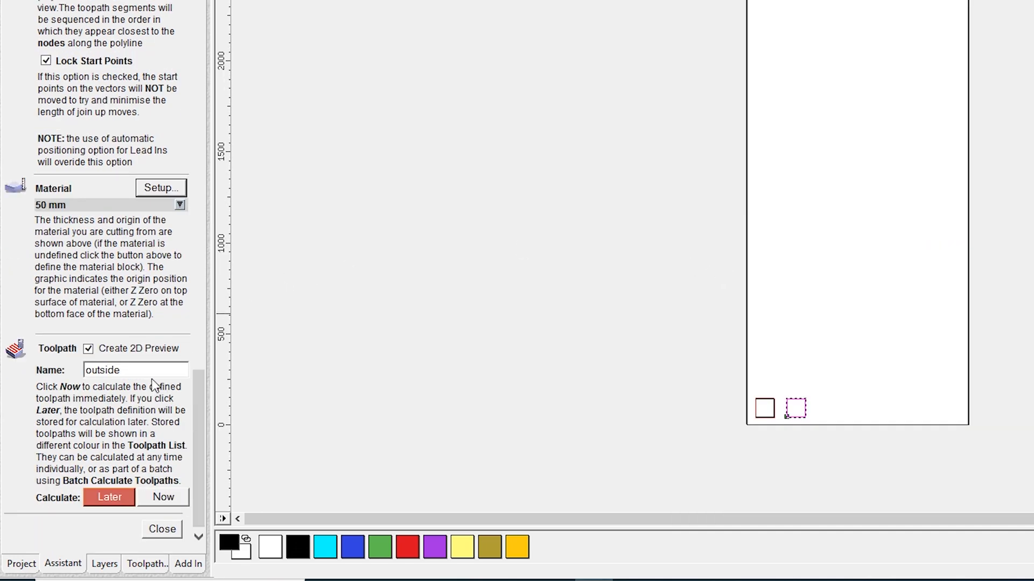
drag(153, 372, 54, 372)
text(i)
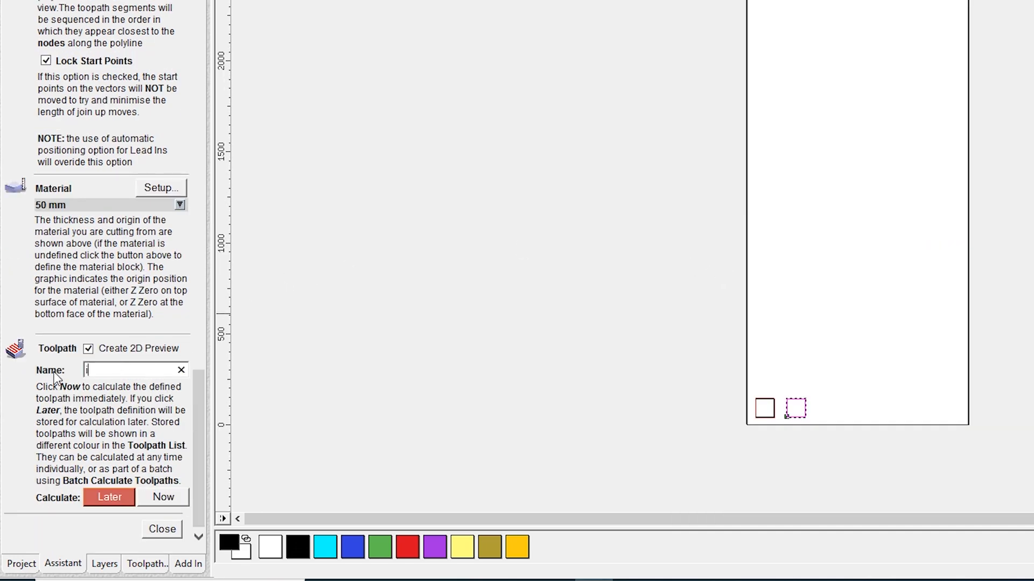
text(nside)
click(163, 496)
click(761, 267)
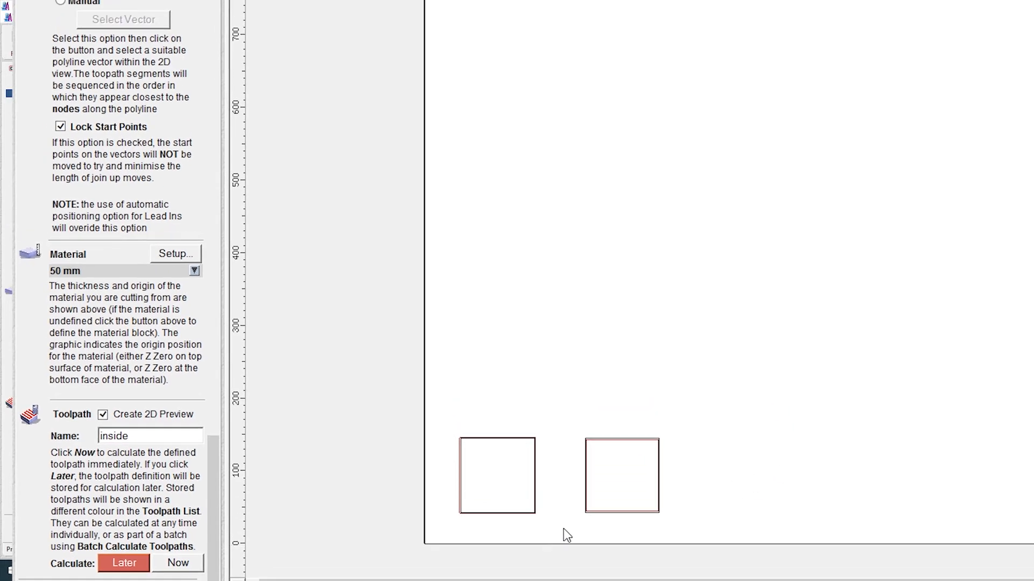
scroll(564, 529, up, 2)
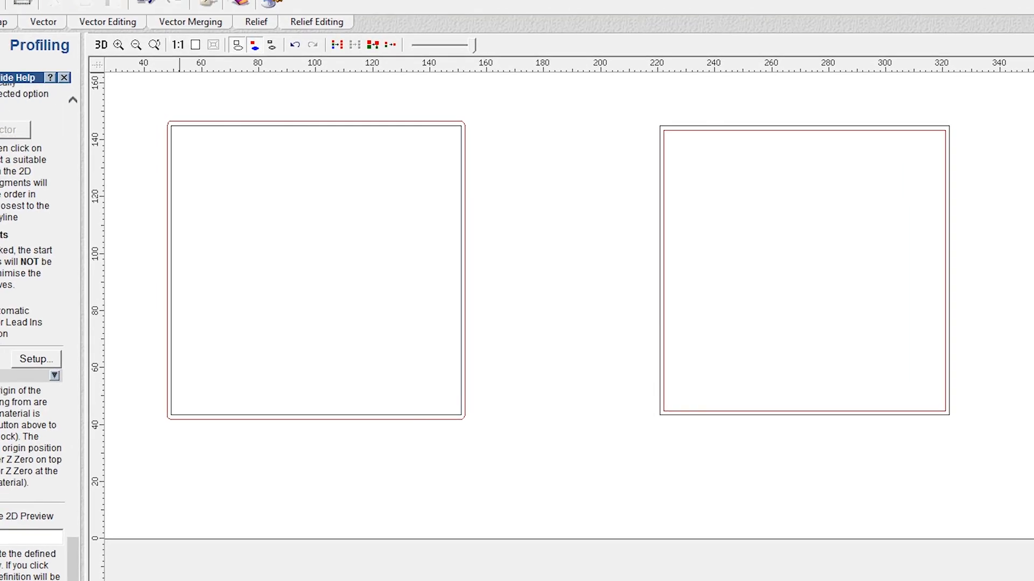
Start saving the toolpaths and add both the outside and inside toolpaths to the single output file
click(221, 21)
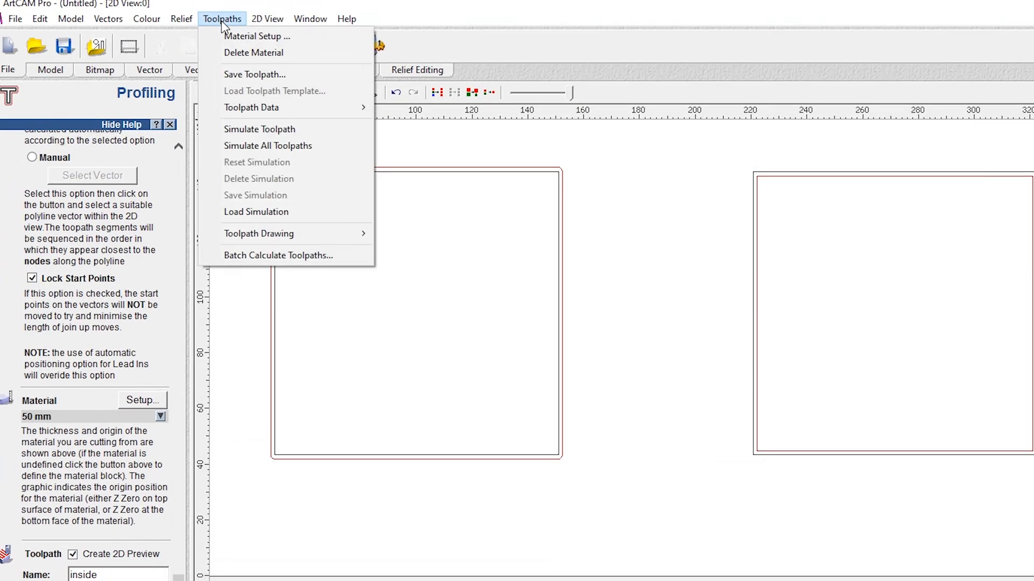
click(239, 75)
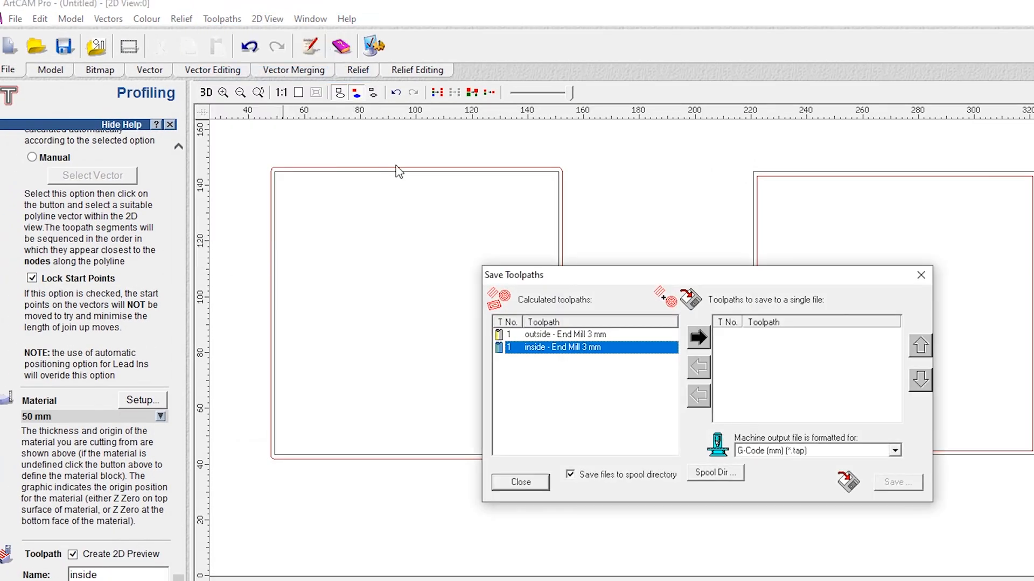
click(584, 335)
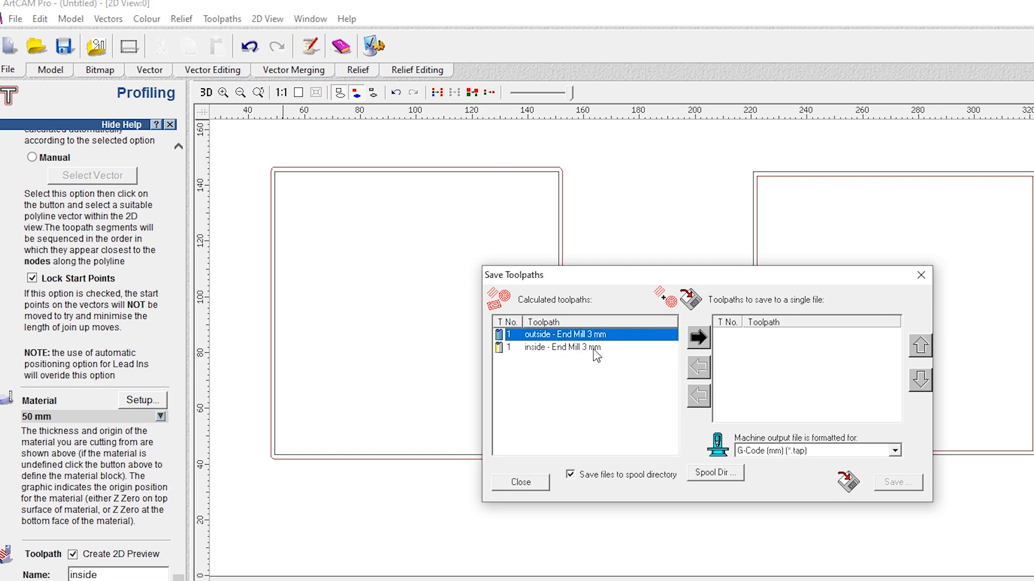
click(700, 338)
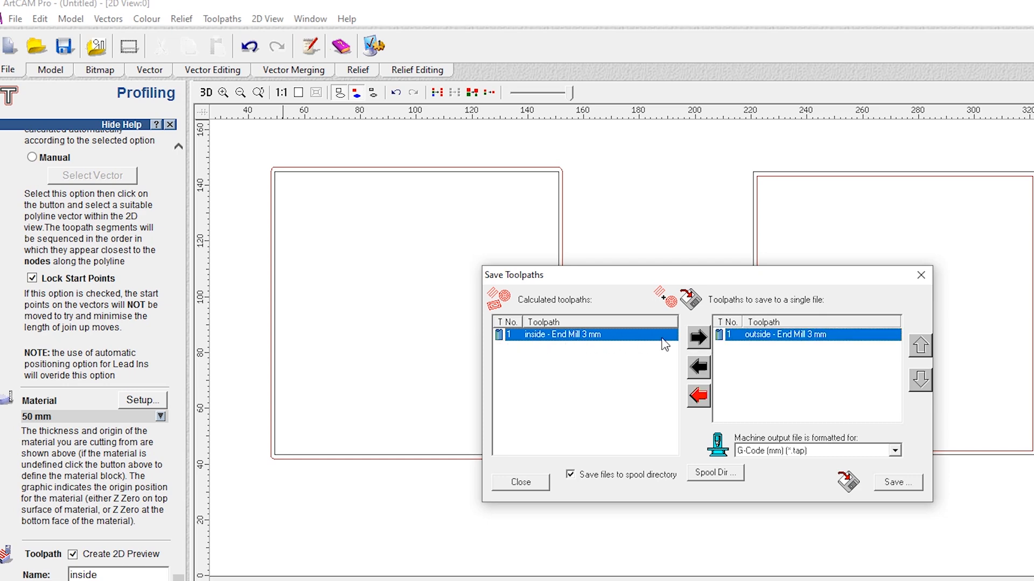
click(698, 338)
Save the combined toolpaths to the Desktop as "10mm" in the G-Code (mm) (*.tap) format
click(897, 483)
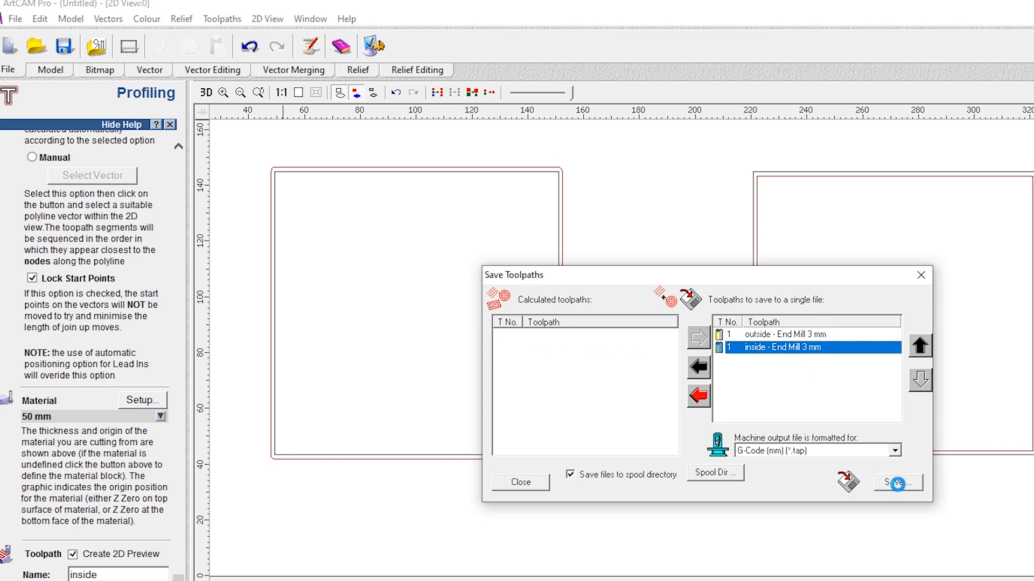
click(748, 316)
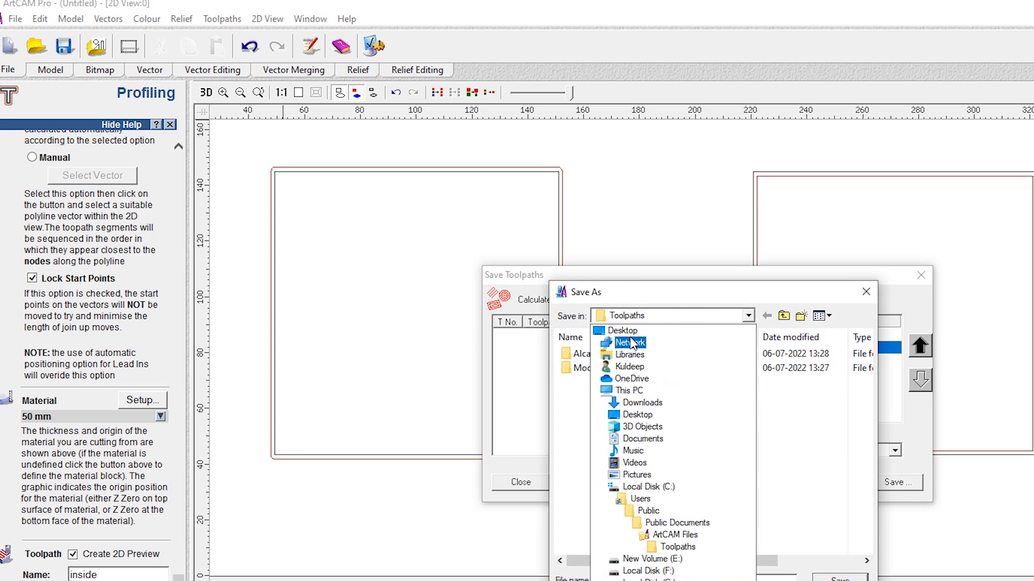
click(623, 331)
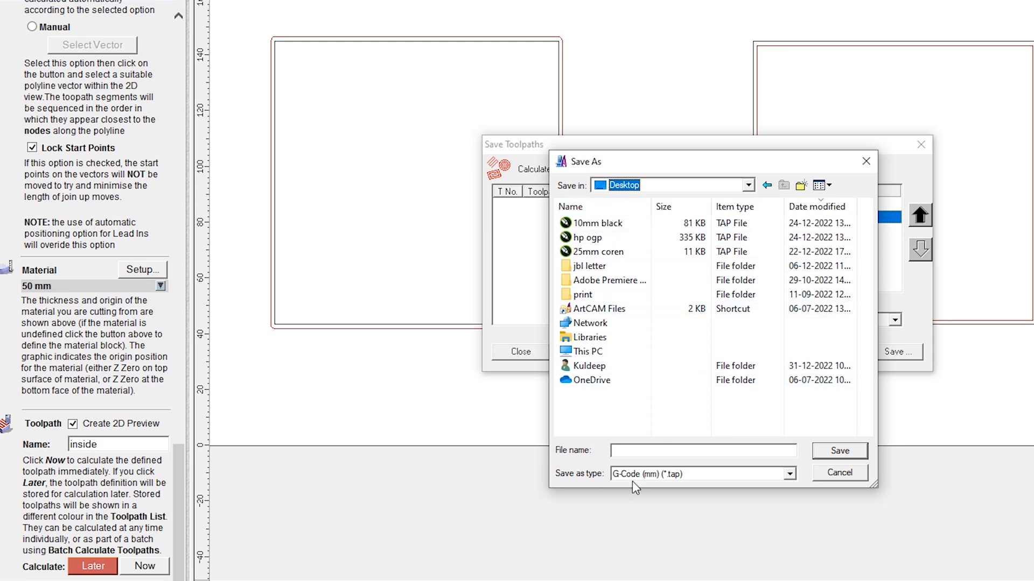
click(641, 450)
text(10mm)
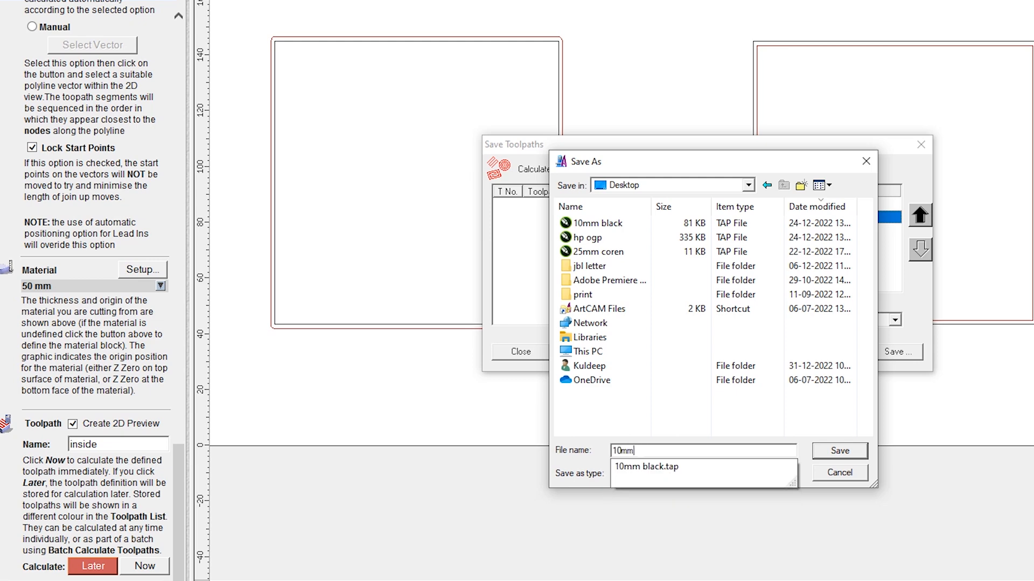
key(Tab)
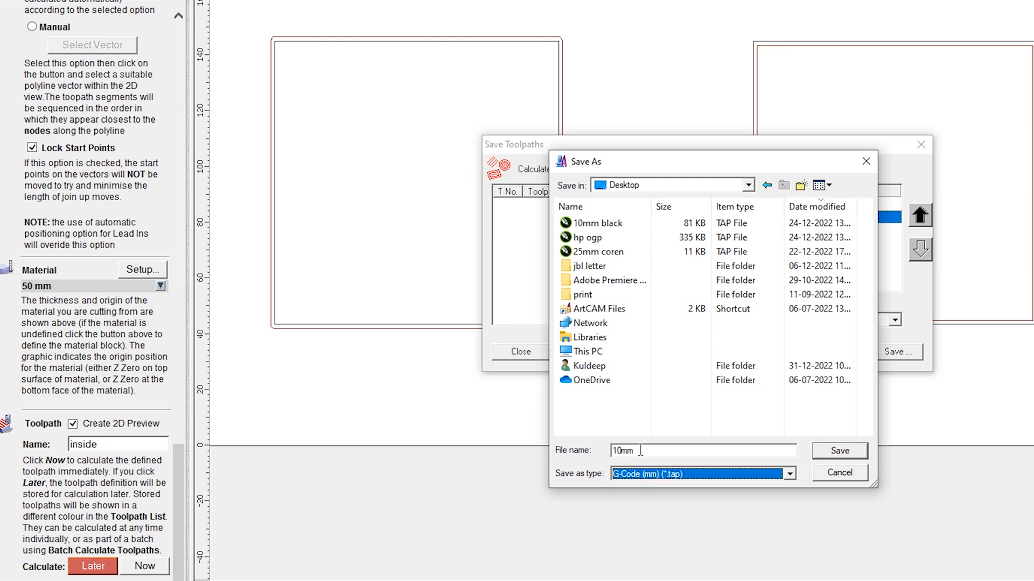
click(789, 475)
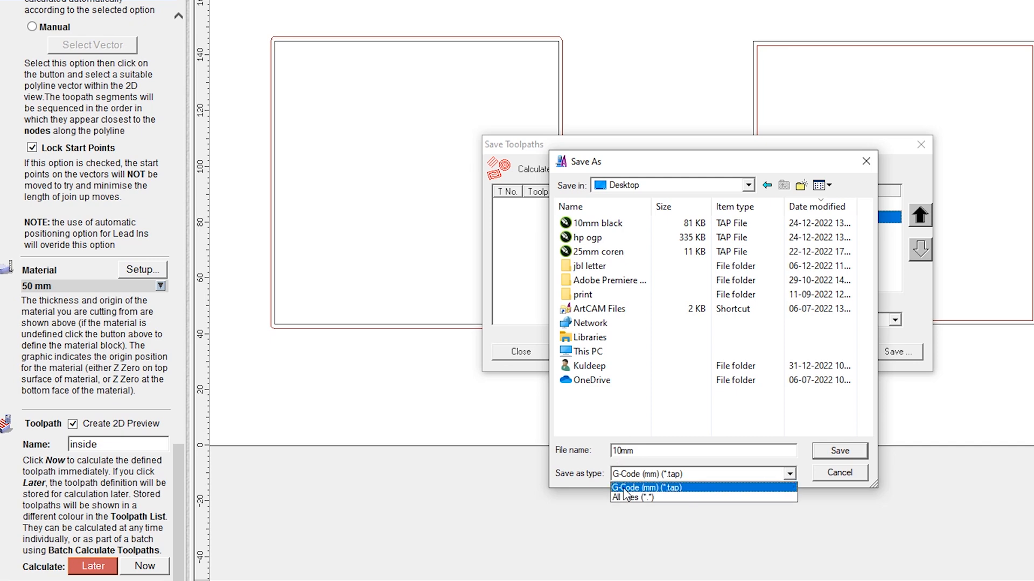
click(680, 487)
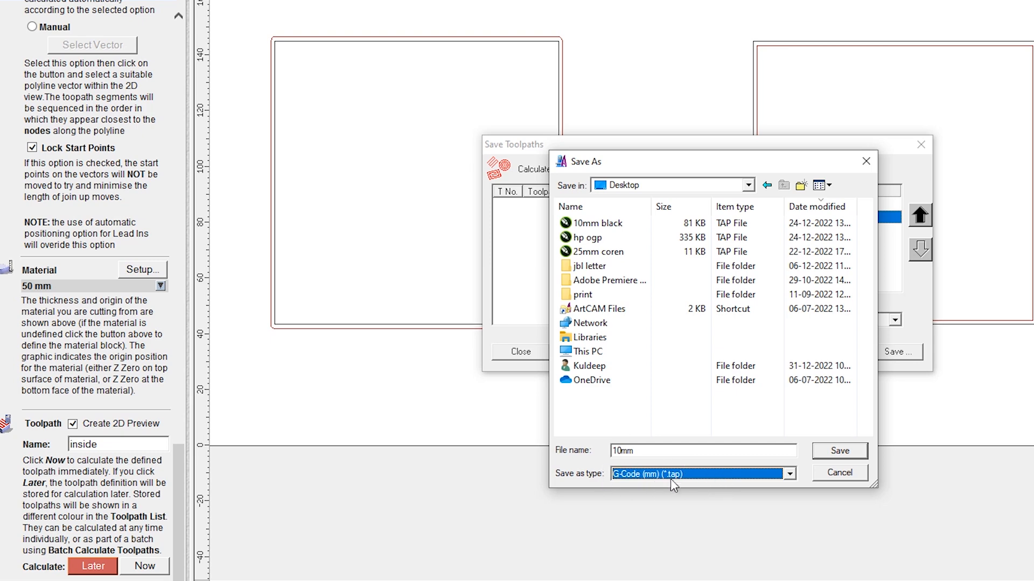
click(849, 455)
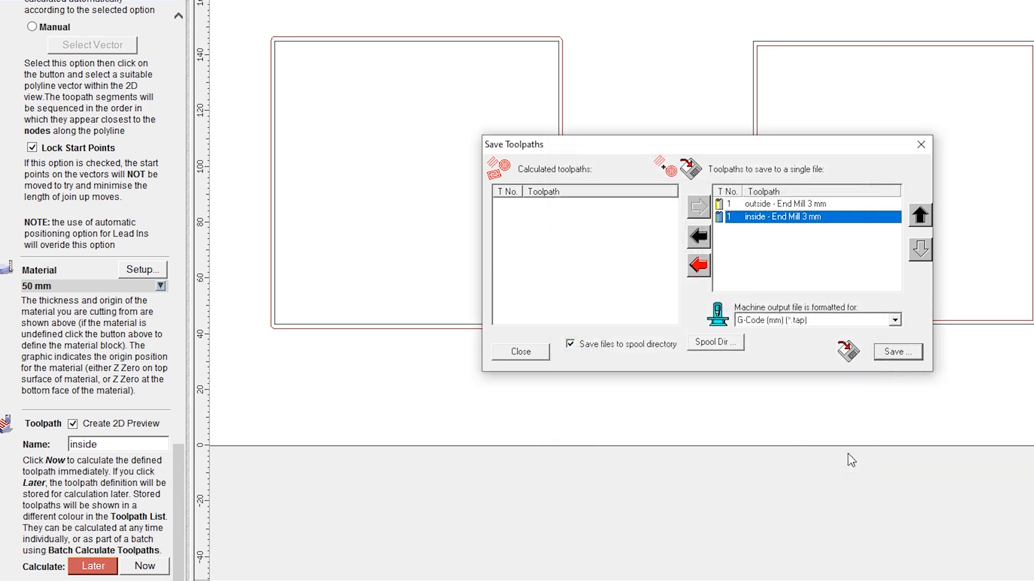
Show the desktop, move the 10mm file icon into the empty area, and switch back to ArtCAM Pro
click(847, 455)
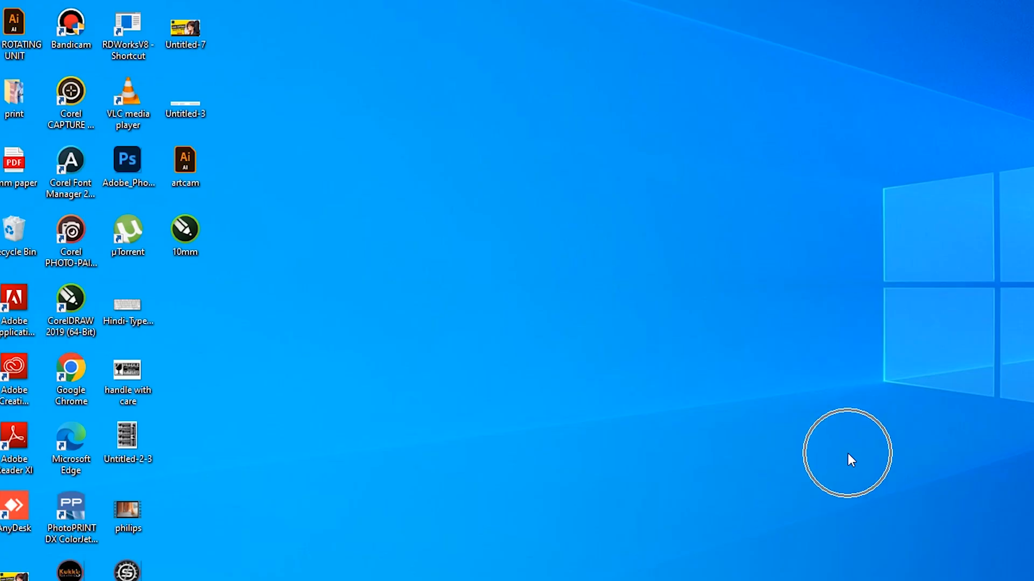
drag(182, 232, 521, 235)
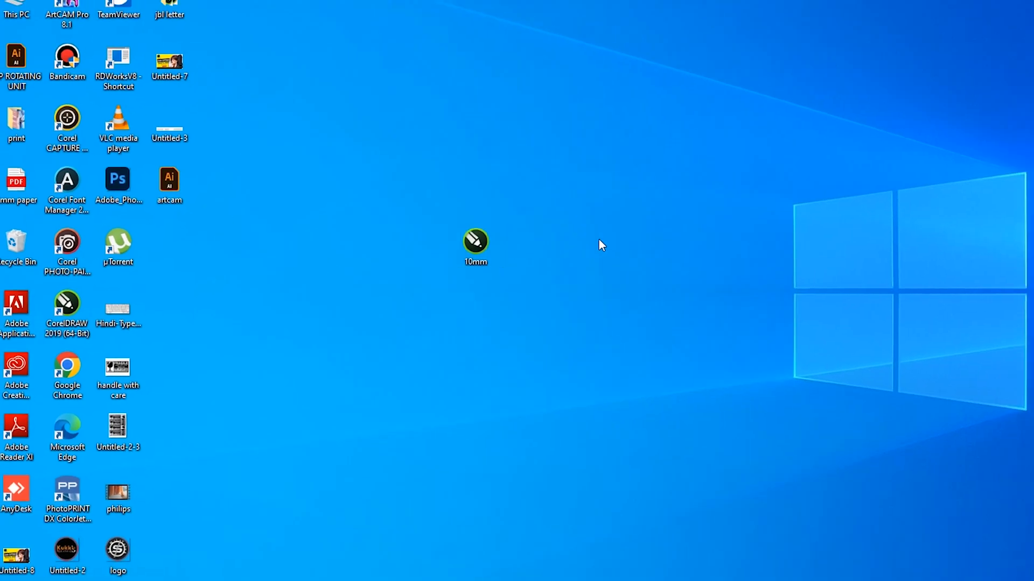
click(418, 574)
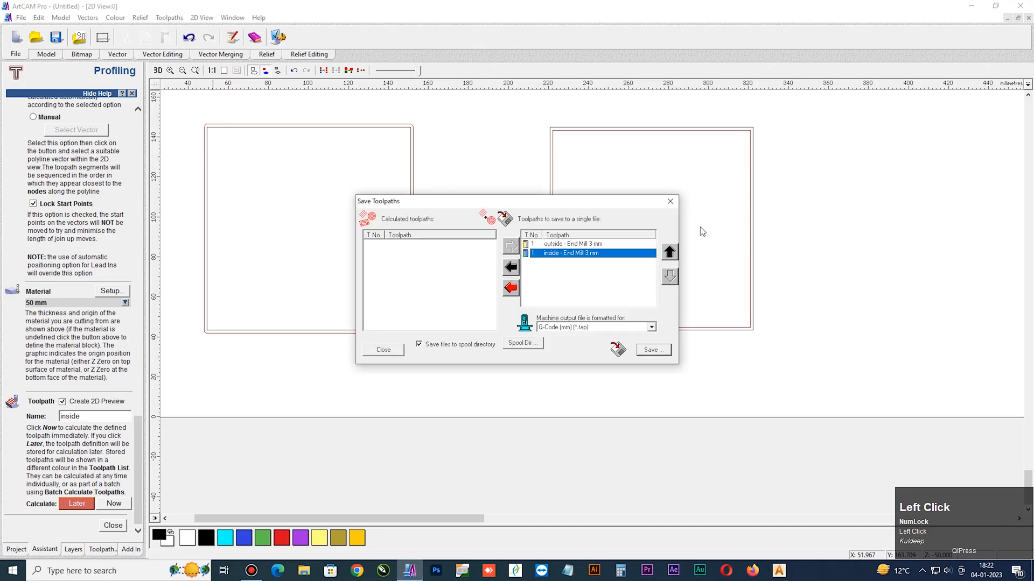
Close the Save Toolpaths dialog and select all vectors and toolpaths in the 2D view
click(670, 201)
key(ctrl+a)
key(Return)
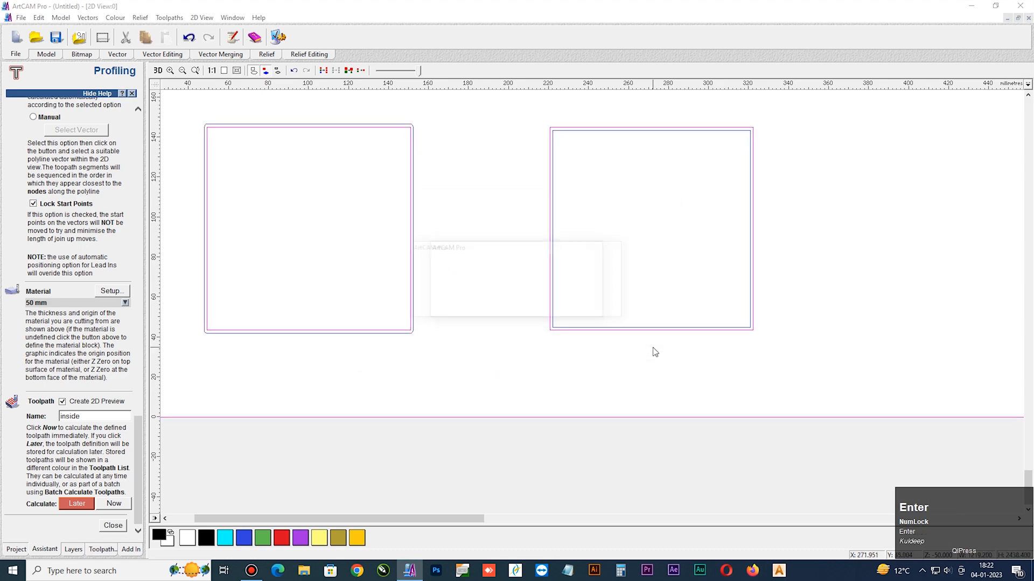
Import the artcam vector file from the Desktop, ignoring all PostScript errors, and ungroup the imported vectors
scroll(480, 321, down, 5)
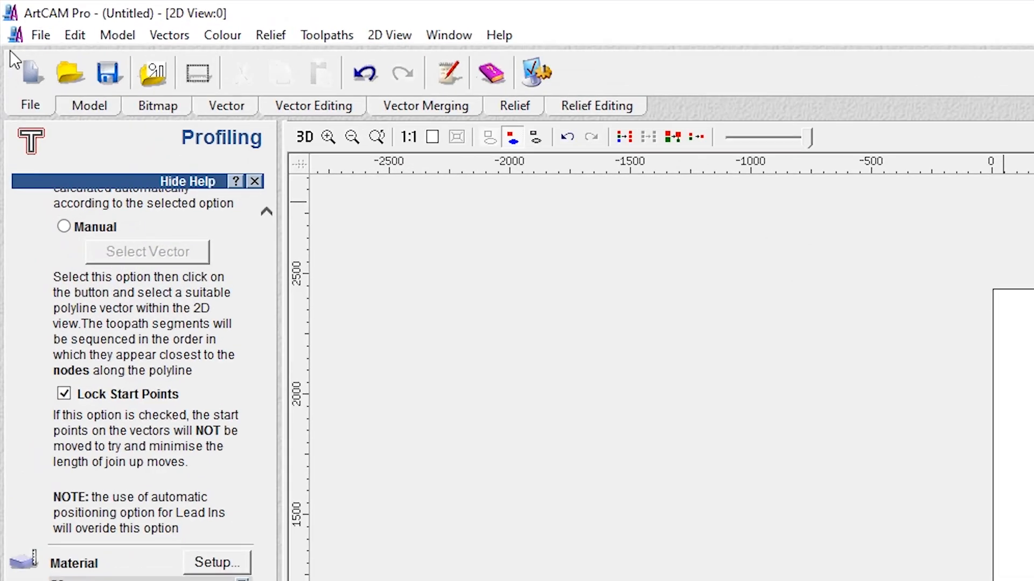
click(38, 35)
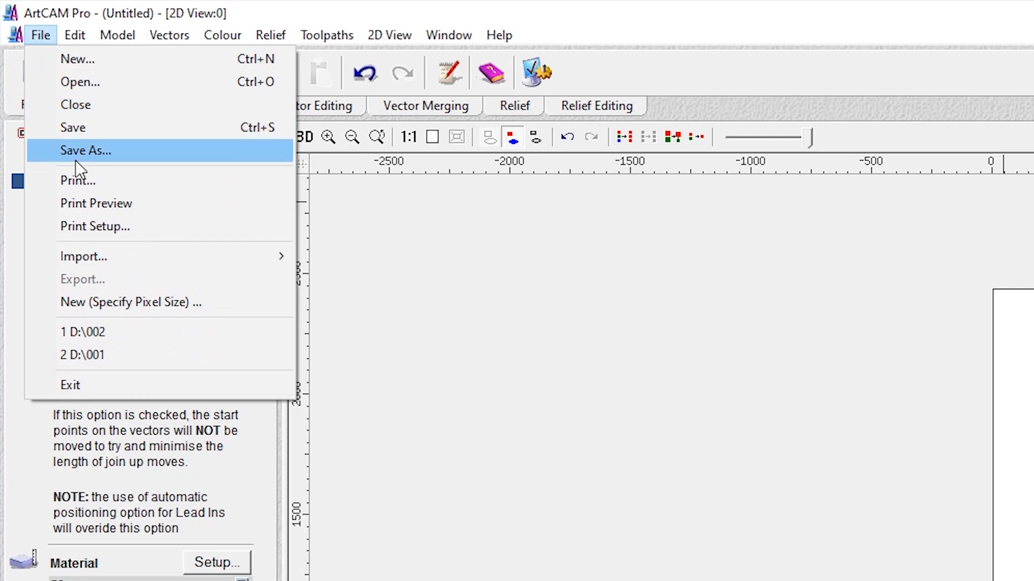
mouse_move(111, 260)
click(339, 254)
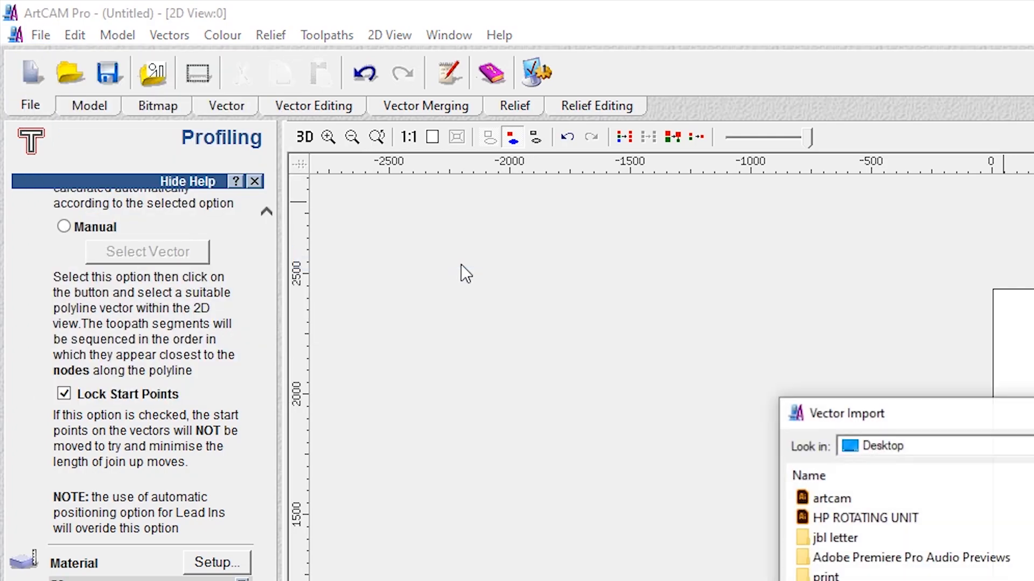
click(720, 385)
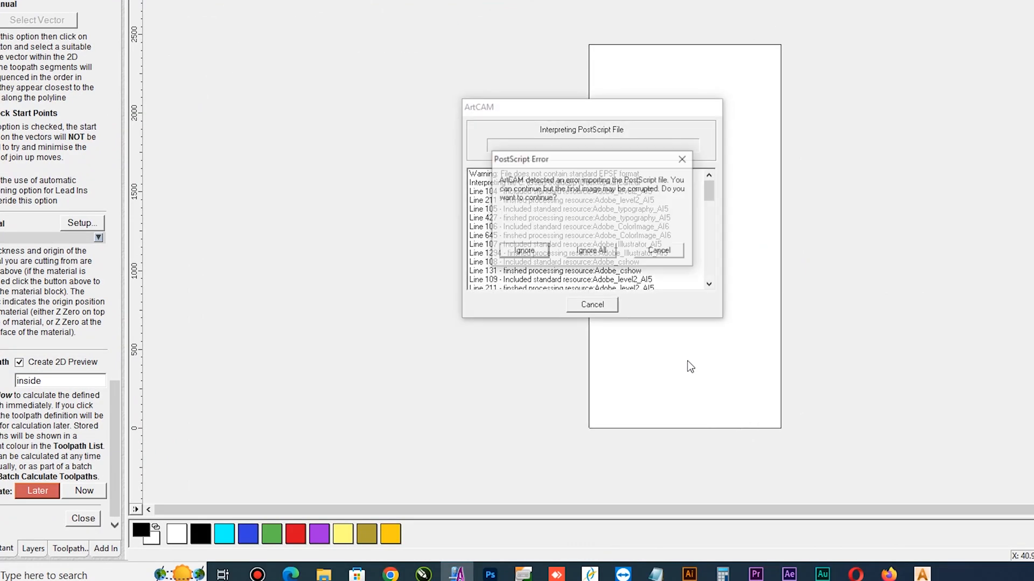
click(604, 255)
key(ctrl+u)
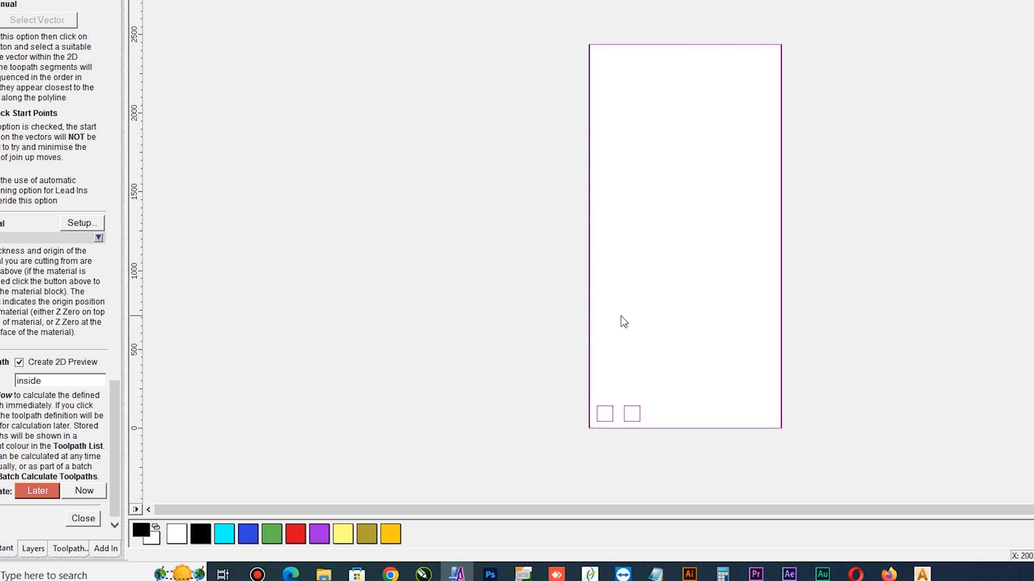
Delete the two small squares, keeping only the large outer rectangle
click(560, 337)
click(611, 415)
key(Delete)
click(636, 415)
key(Delete)
Set up a 2D Area Clearance toolpath on the large outer rectangle with start depth 0 and finish depth 5 mm
scroll(602, 434, up, 3)
click(493, 391)
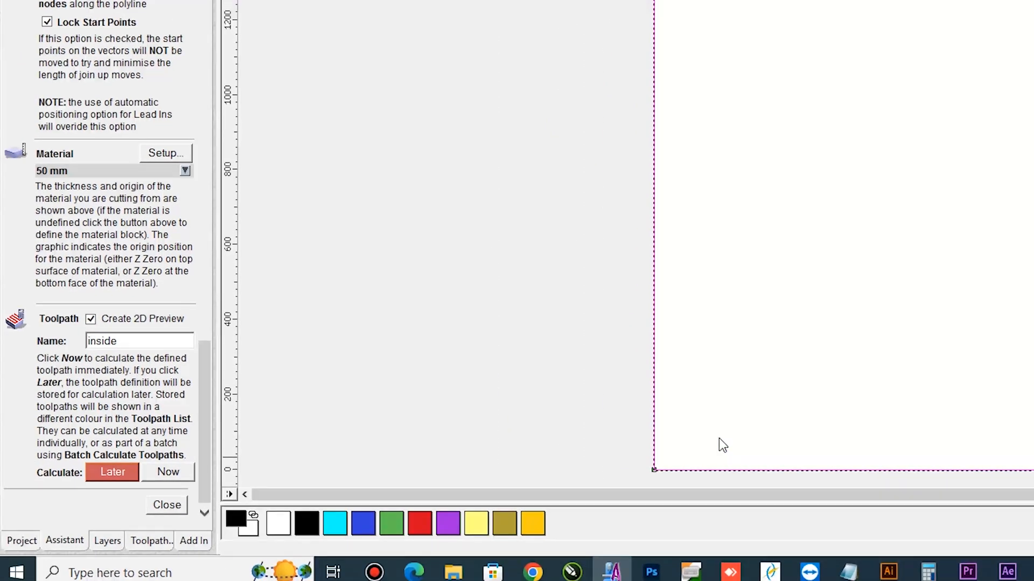
click(153, 540)
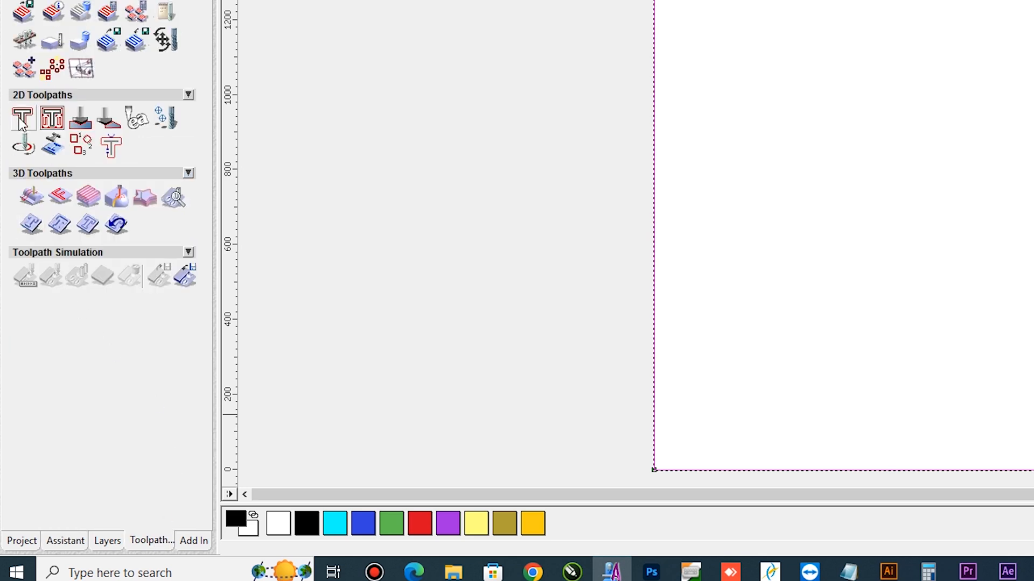
click(53, 119)
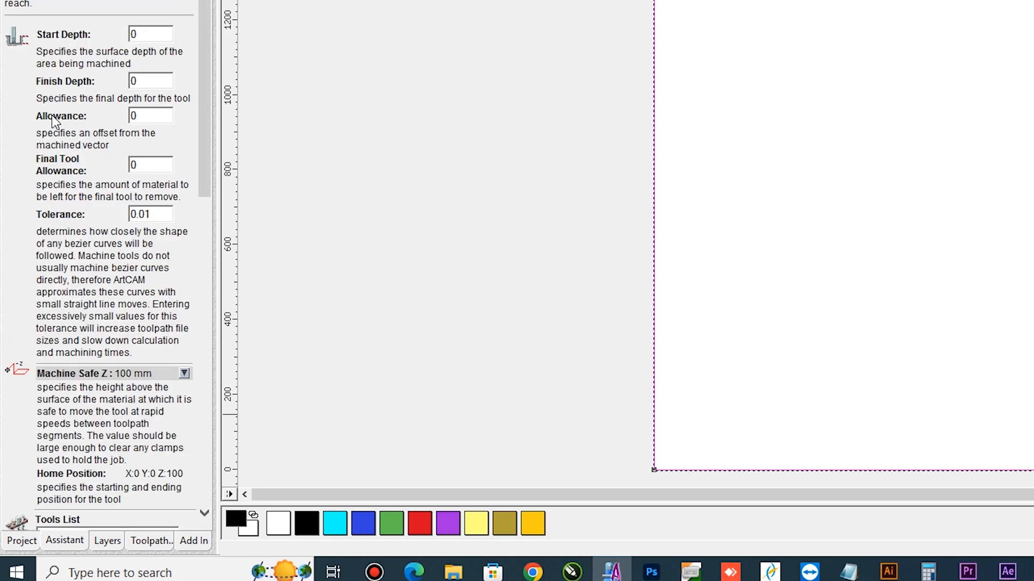
double_click(137, 53)
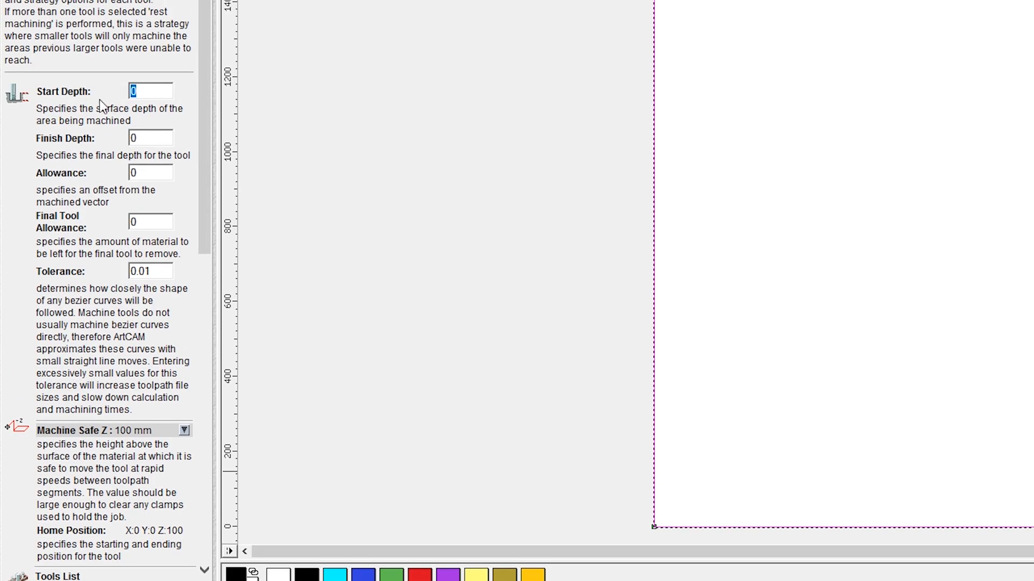
double_click(138, 99)
key(Tab)
scroll(156, 245, down, 3)
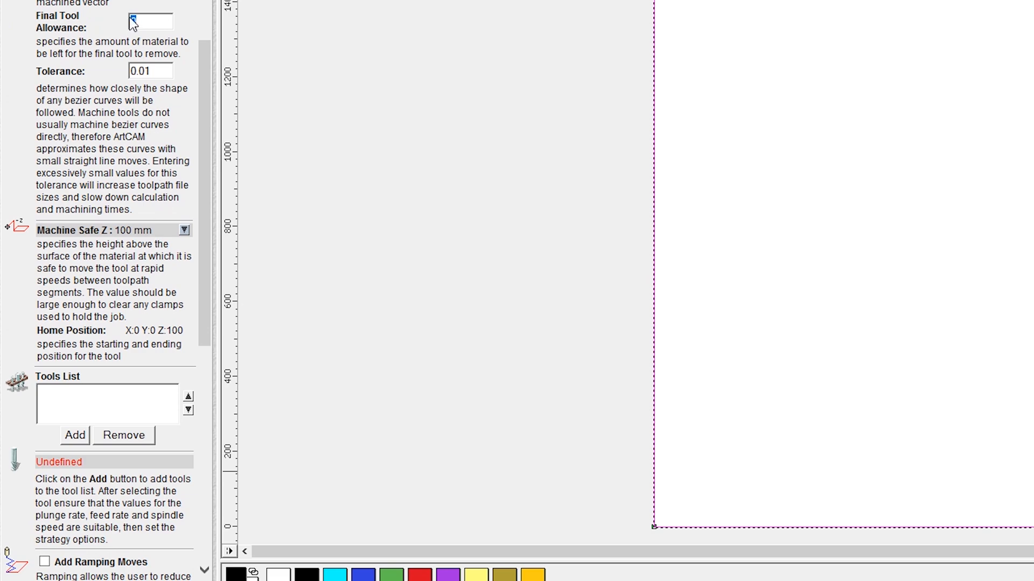
Check the Machine Safe Z settings and add the Wood or Plastic End Mill 6 mm to the tools list
scroll(161, 242, down, 2)
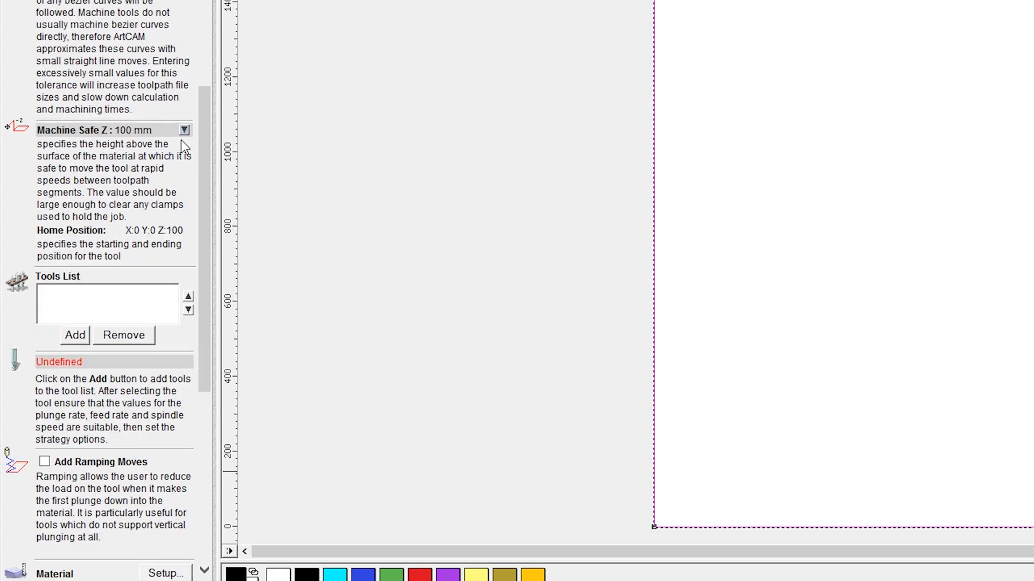
click(184, 131)
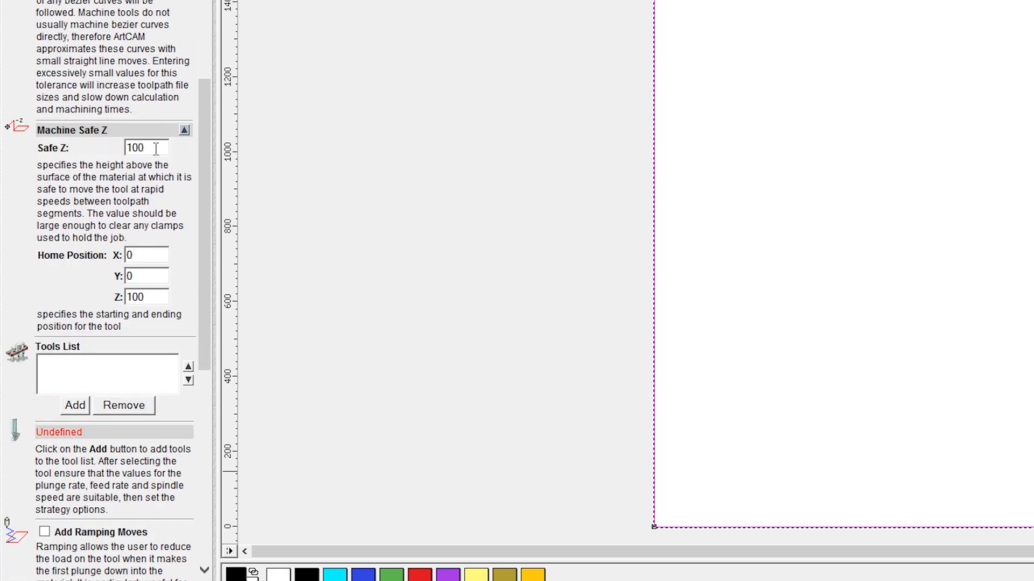
click(184, 132)
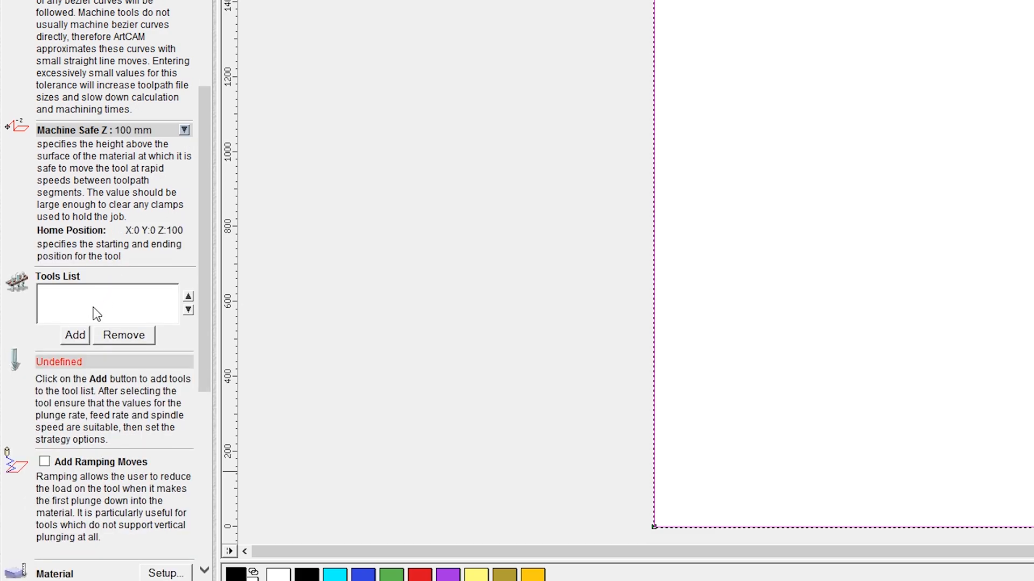
click(76, 336)
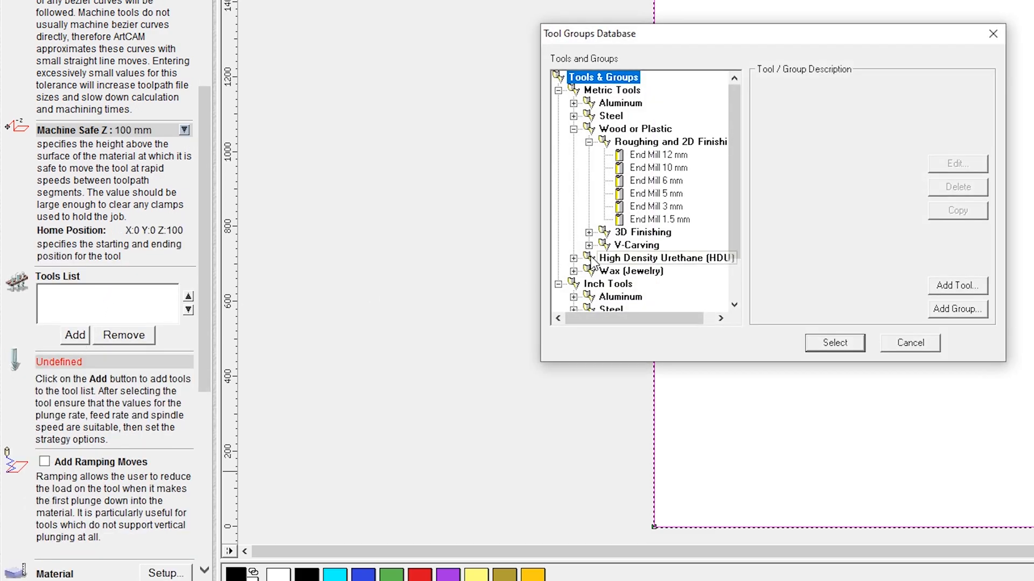
click(661, 183)
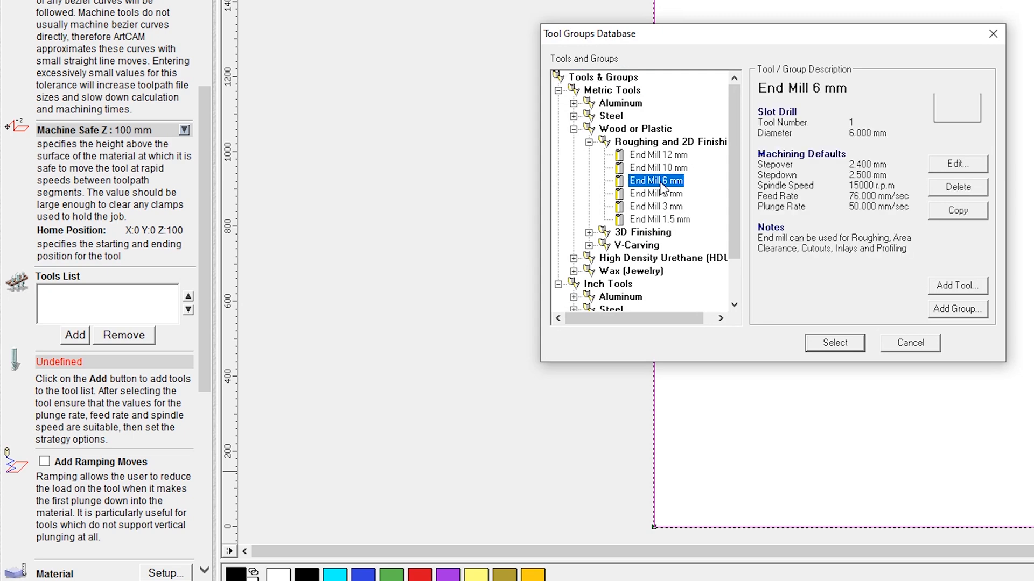
click(838, 345)
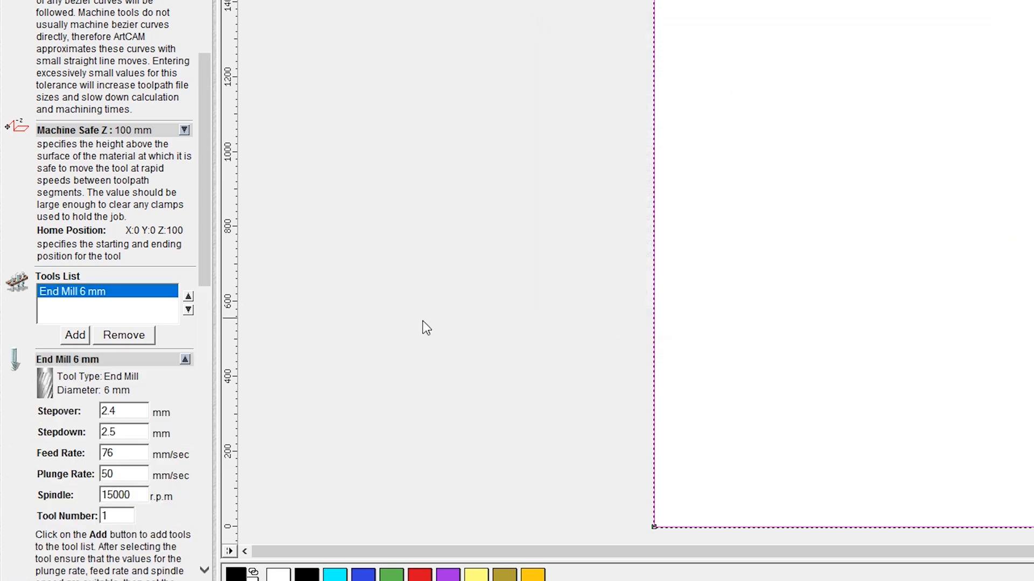
Set the 6 mm end mill's stepdown to 2.5 mm and check its stepover and spindle speed
scroll(95, 422, down, 3)
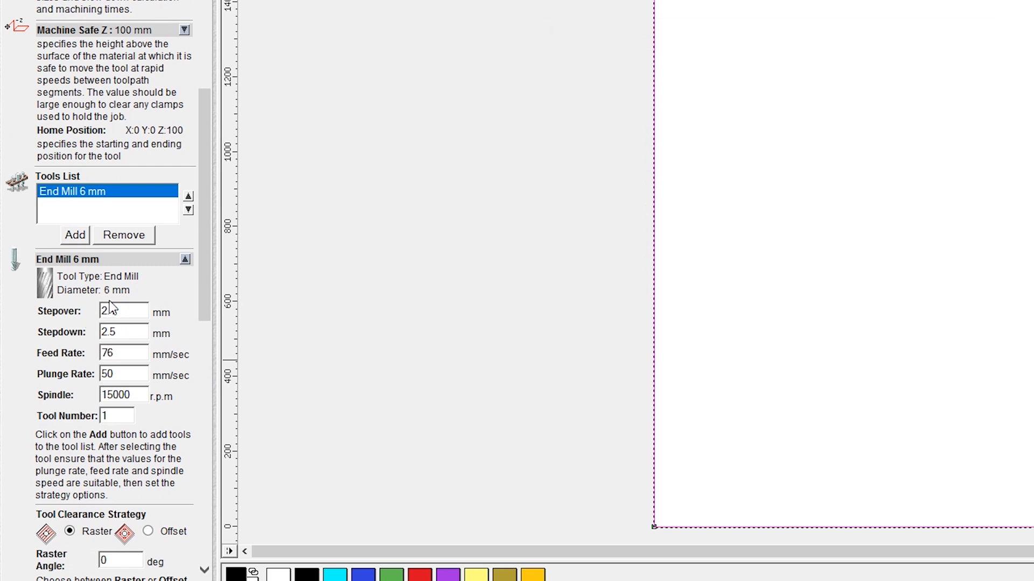
drag(127, 311, 93, 314)
click(129, 334)
drag(113, 335, 97, 336)
click(127, 333)
drag(110, 333, 30, 339)
click(132, 332)
drag(130, 331, 59, 341)
click(139, 333)
text(2.5)
key(Tab)
double_click(132, 398)
Name the toolpath 01, calculate it with the Raster strategy, and dismiss the script error
scroll(125, 418, down, 5)
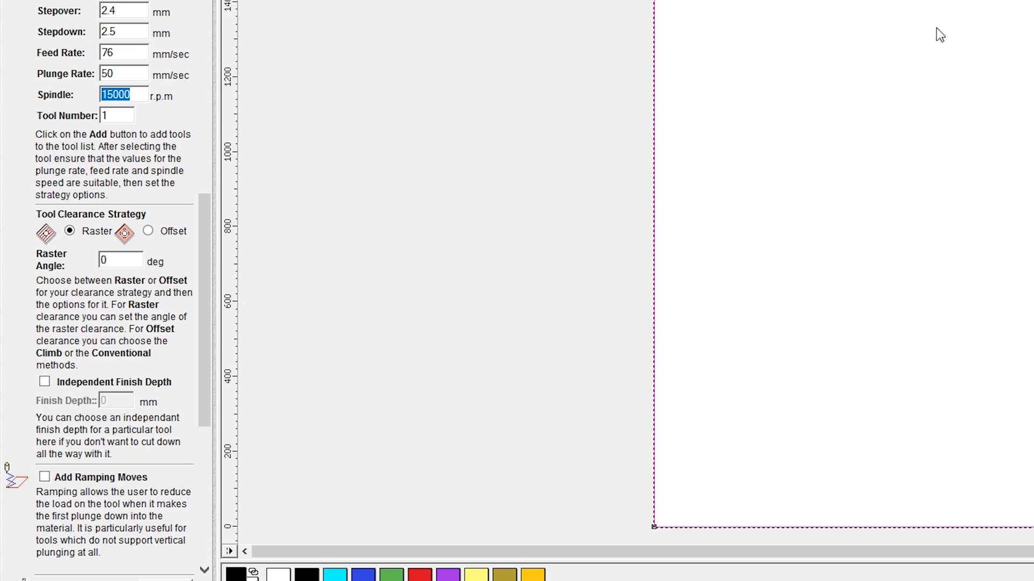
drag(203, 241, 108, 396)
text(01)
click(173, 532)
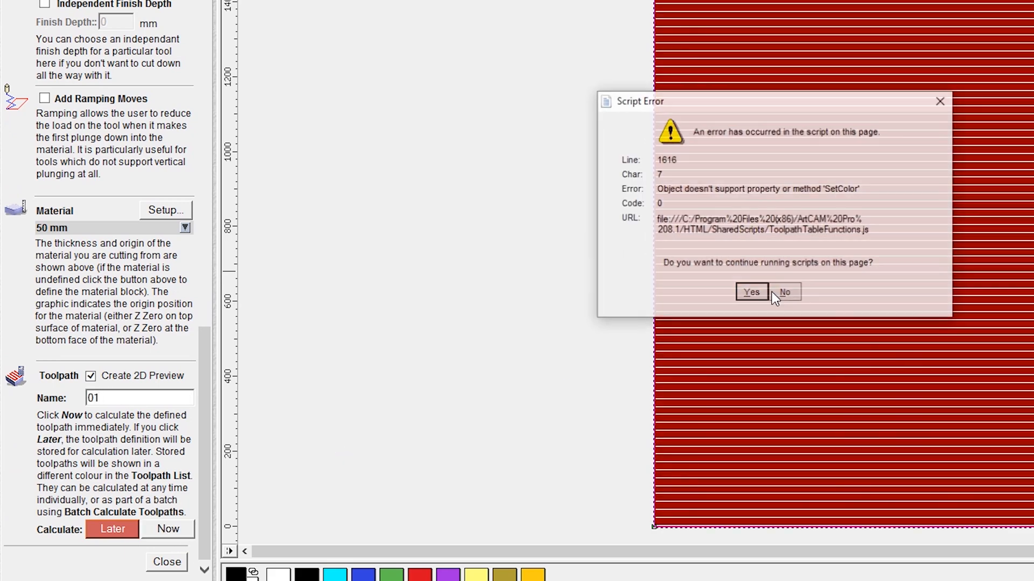
click(791, 292)
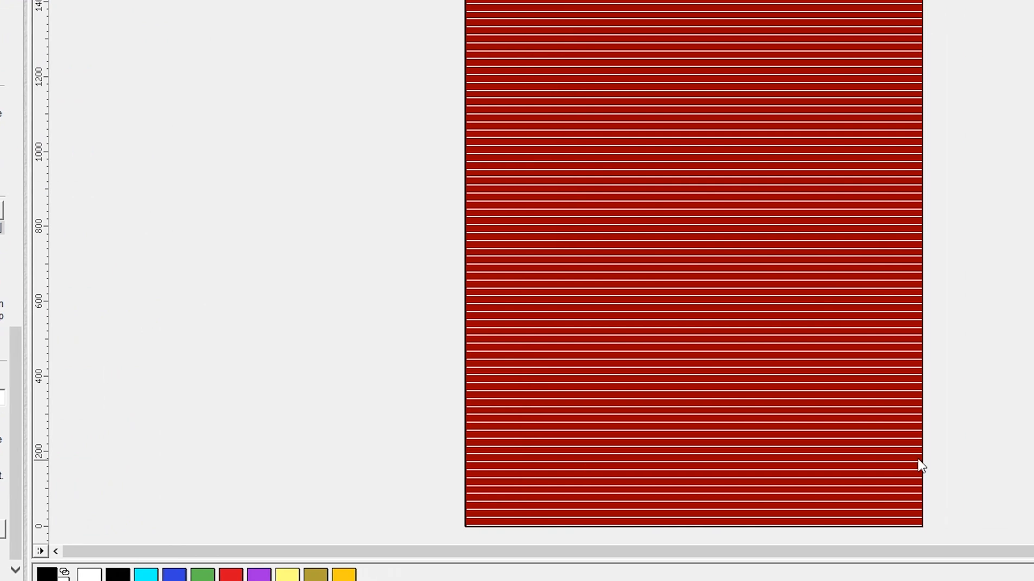
Delete the calculated raster toolpath from the 2D view and confirm the deletion
click(574, 297)
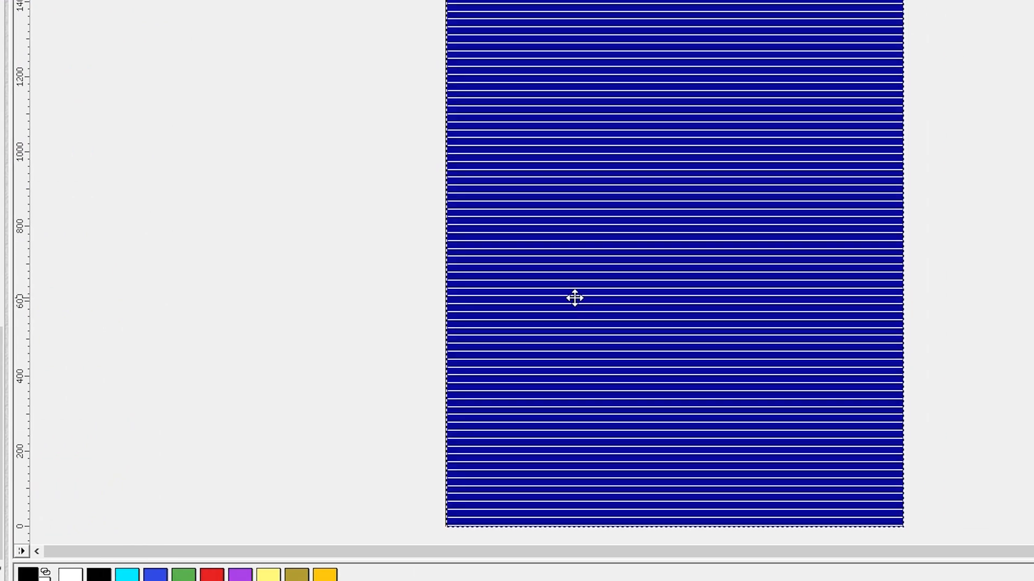
key(Delete)
key(Return)
key(Return)
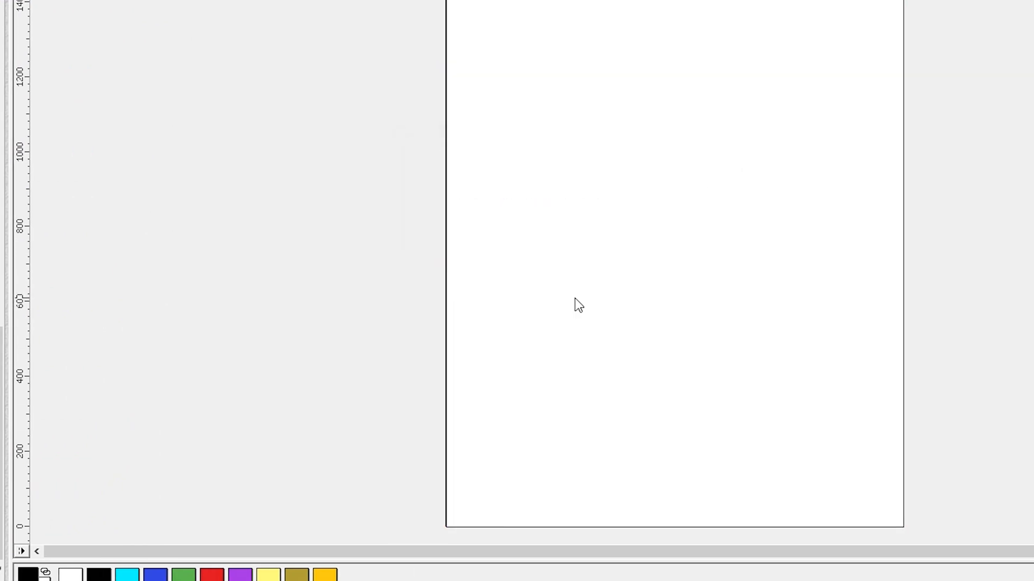
Switch the tool clearance strategy to Offset and recalculate toolpath 01 on the outer rectangle
click(446, 303)
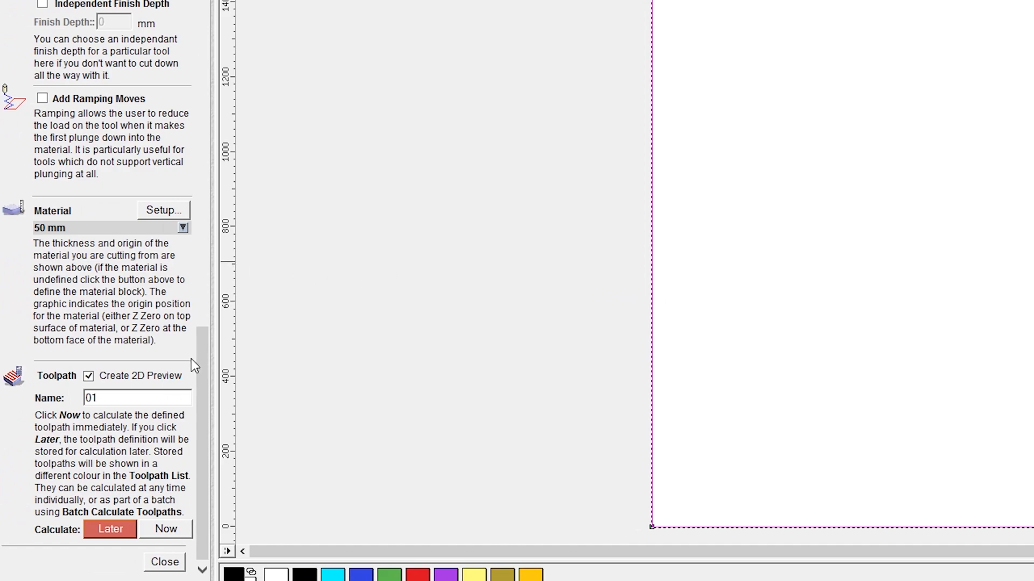
scroll(191, 359, up, 10)
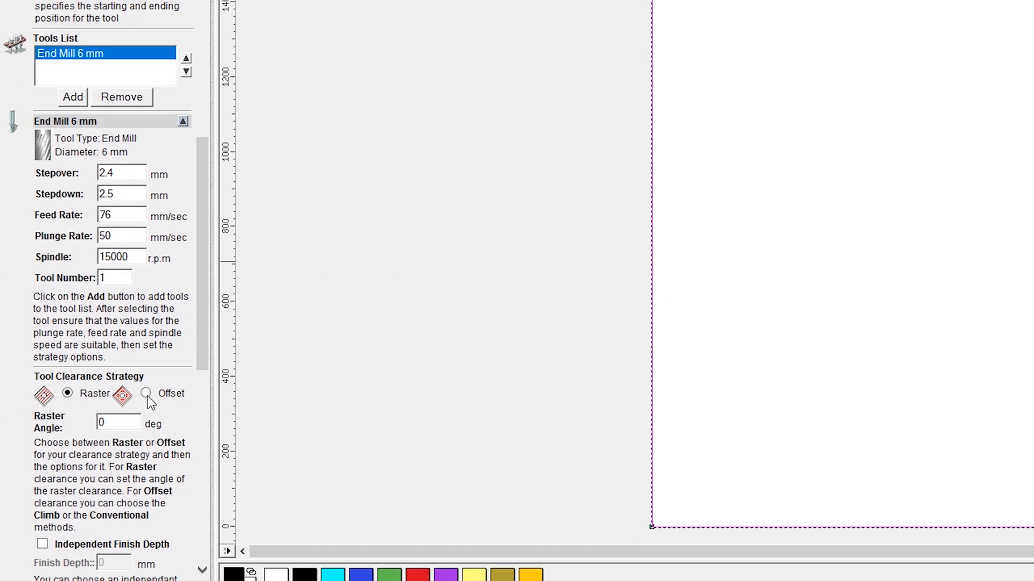
click(146, 394)
drag(199, 337, 204, 560)
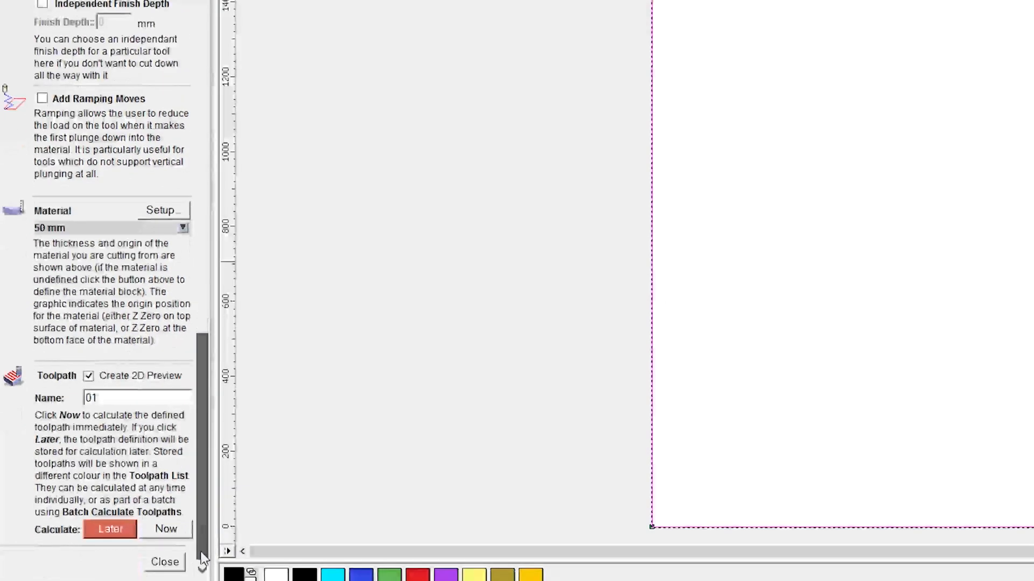
click(111, 398)
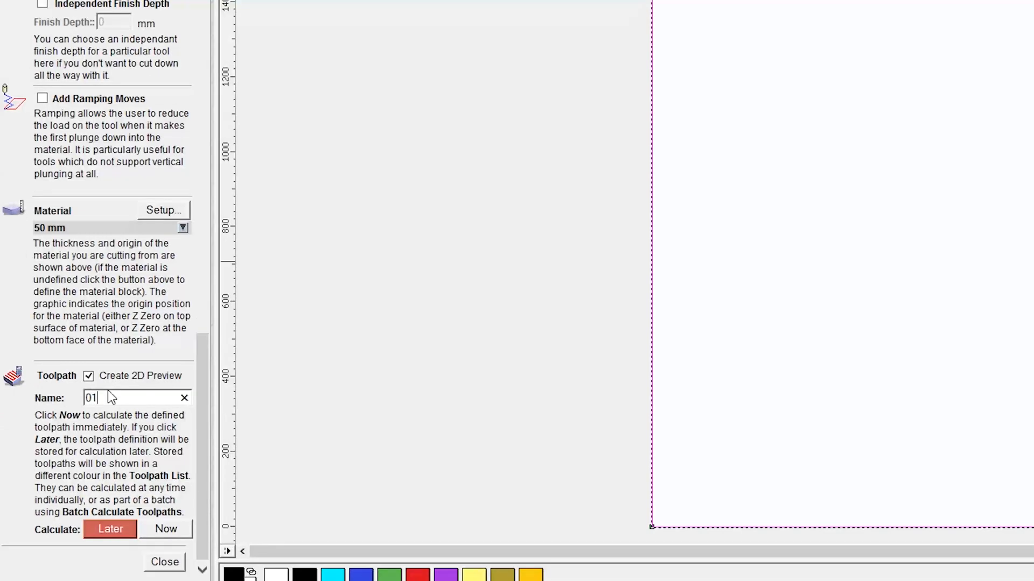
click(165, 530)
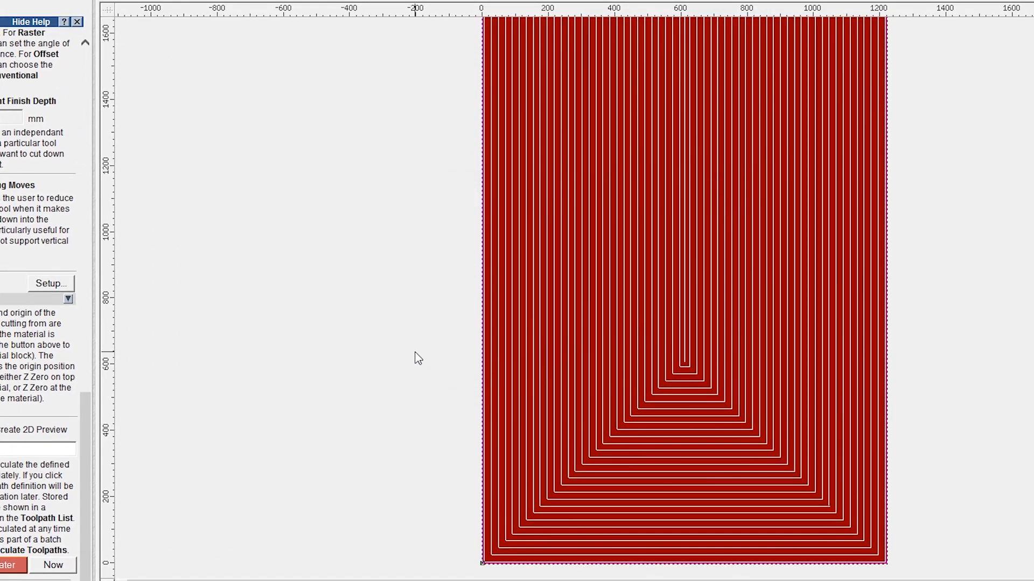
click(418, 358)
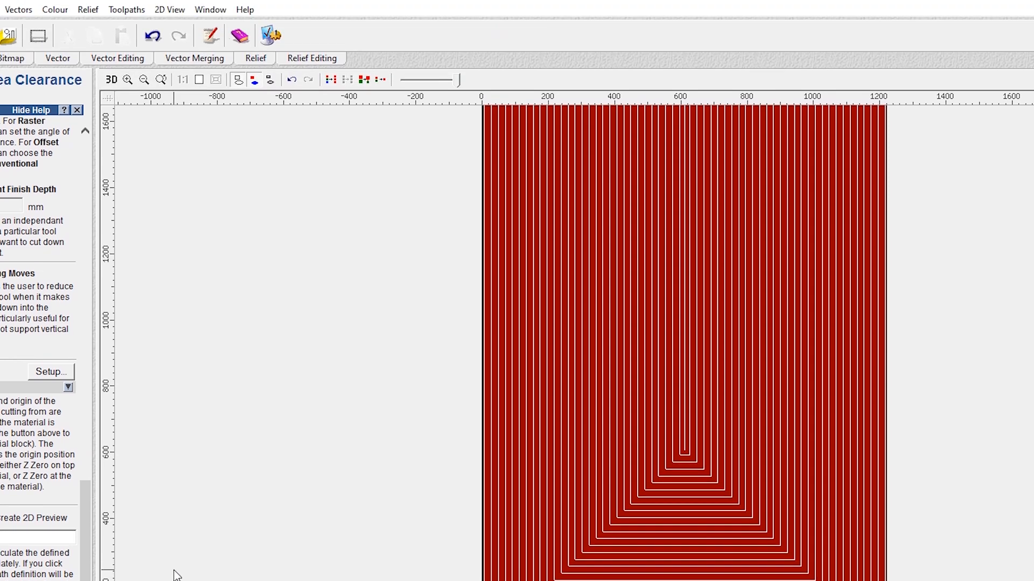
Save toolpath 01 to the Desktop as "ingraving bed" in G-Code (mm) (*.tap) format and close the Save Toolpaths dialog
click(127, 22)
click(150, 73)
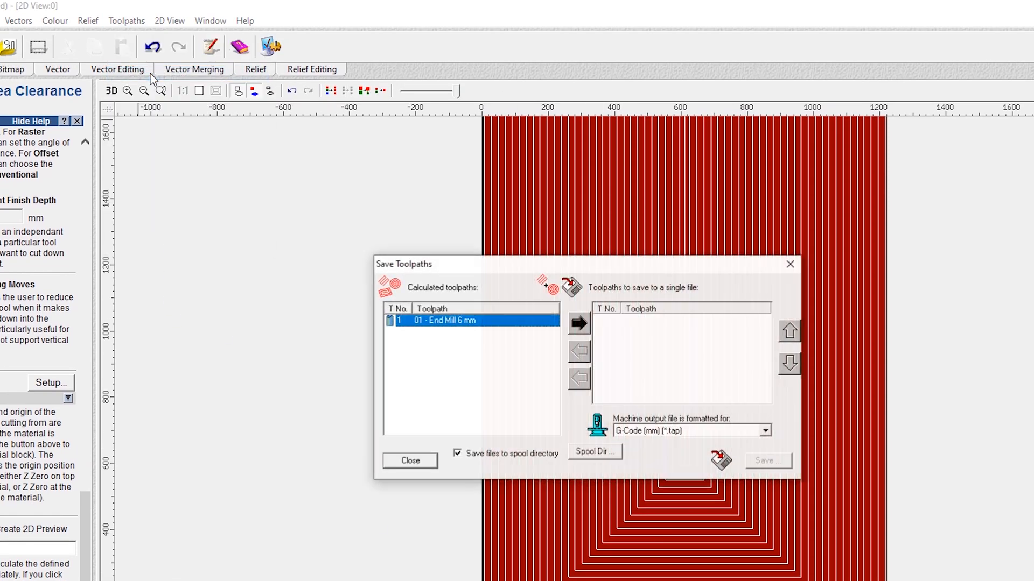
click(579, 324)
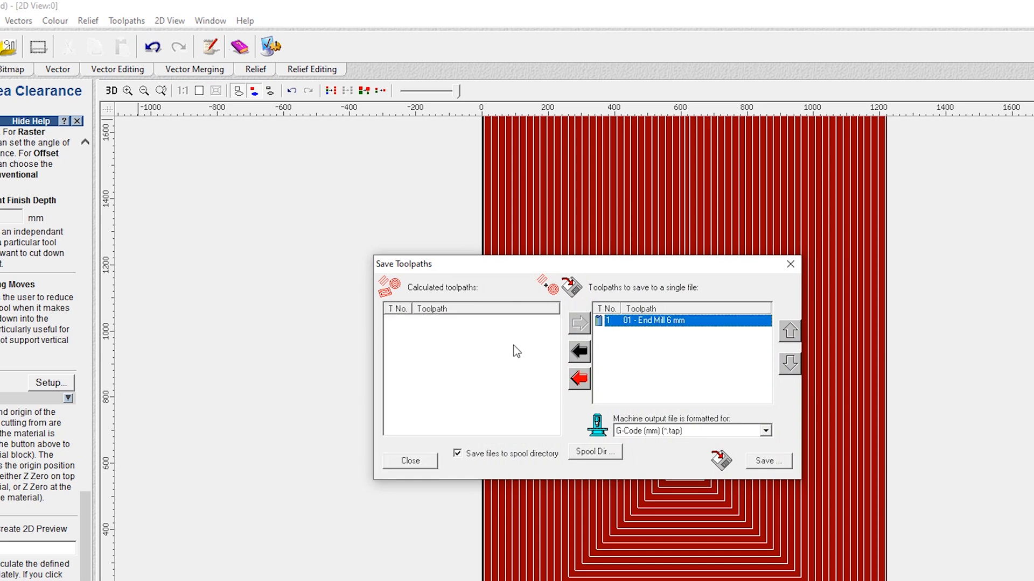
click(782, 466)
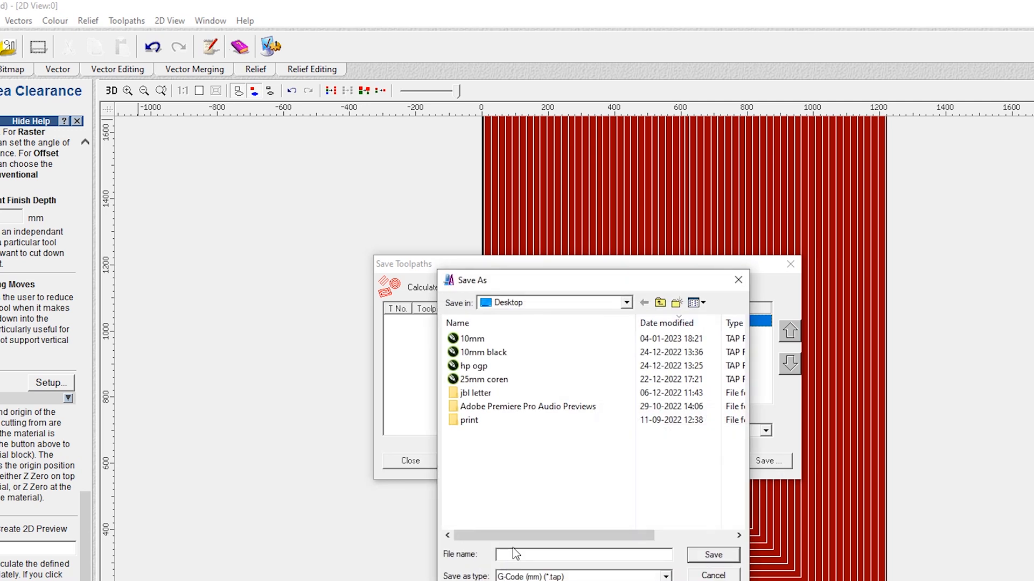
text(ingraving bed)
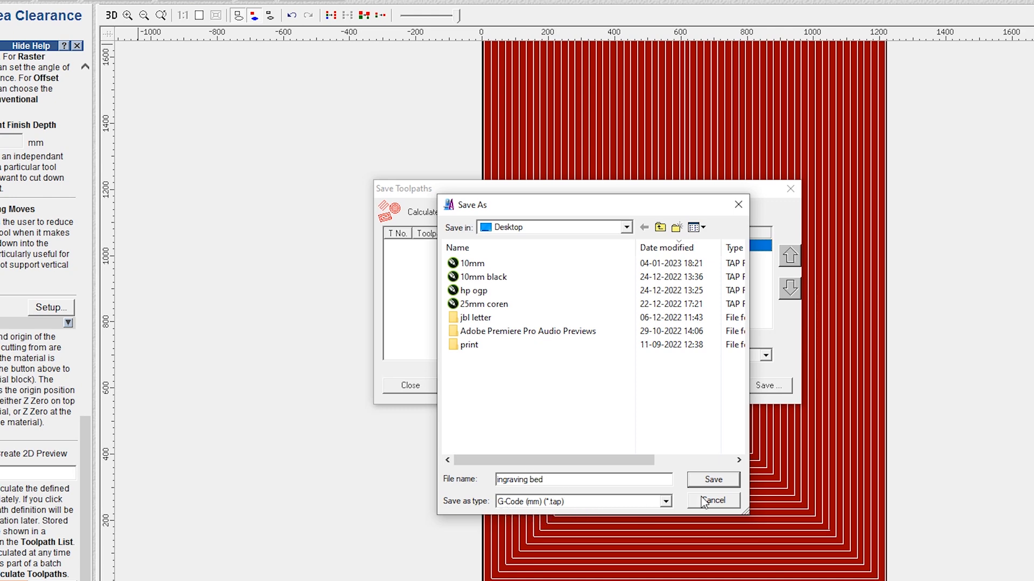
click(714, 480)
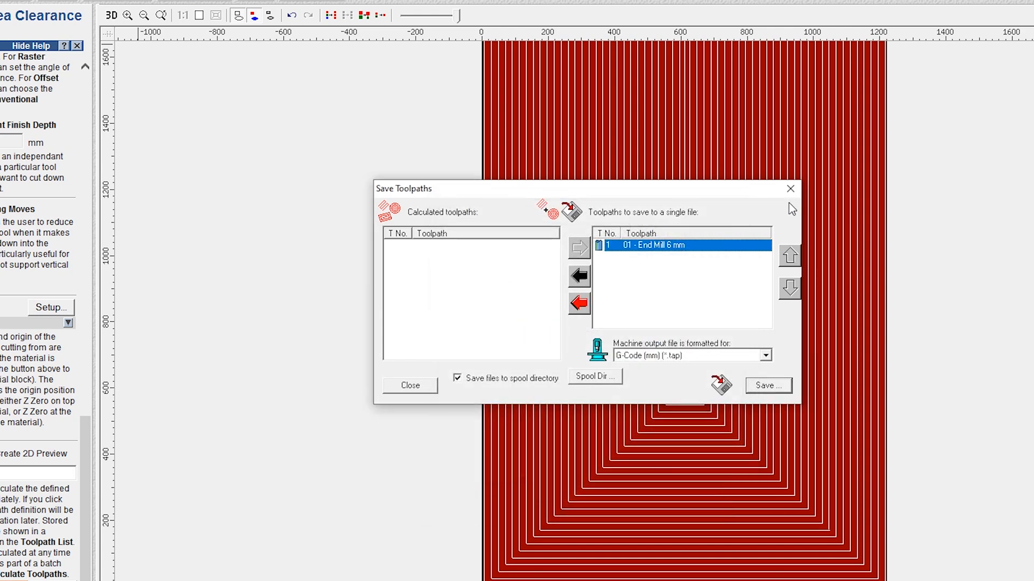
click(793, 193)
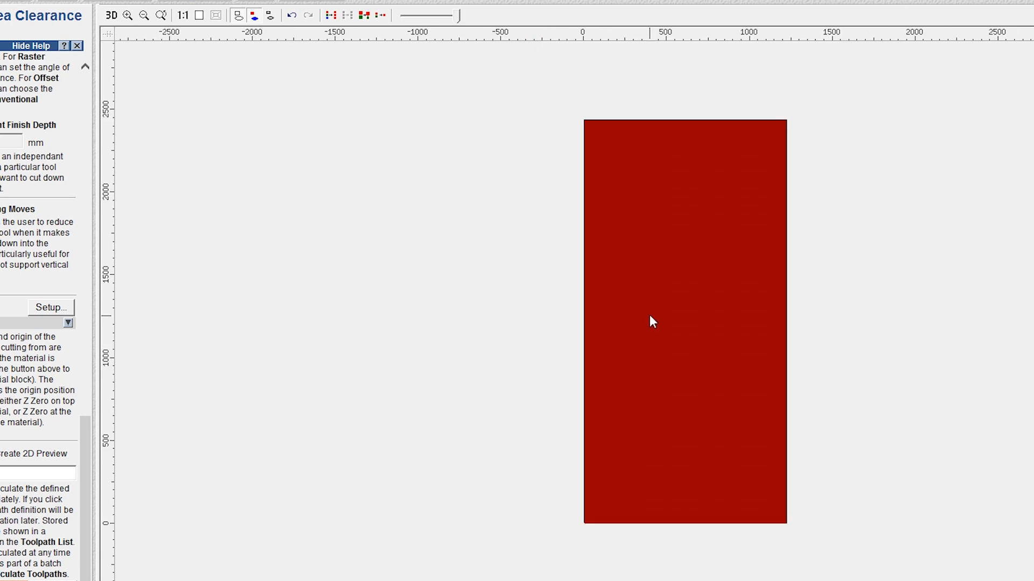
Inspect the offset toolpath in the 2D view and review the area clearance depth settings
click(650, 319)
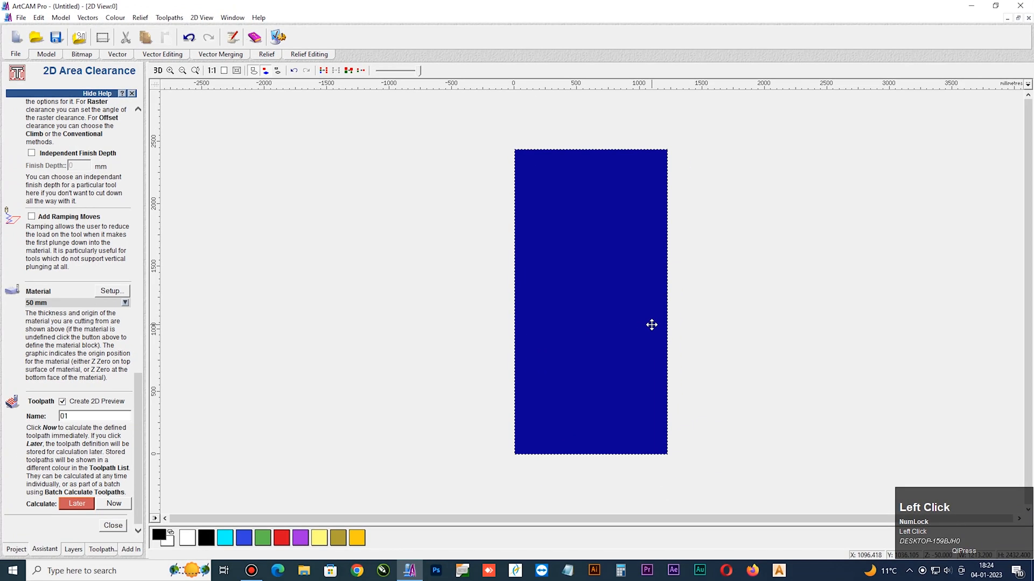
scroll(775, 350, up, 2)
click(370, 304)
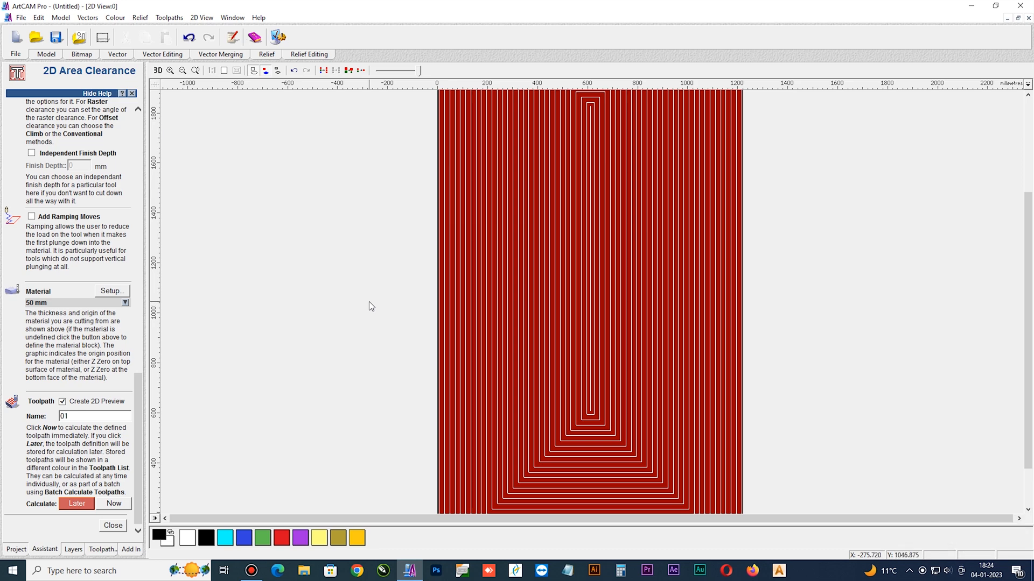
drag(139, 405, 170, 89)
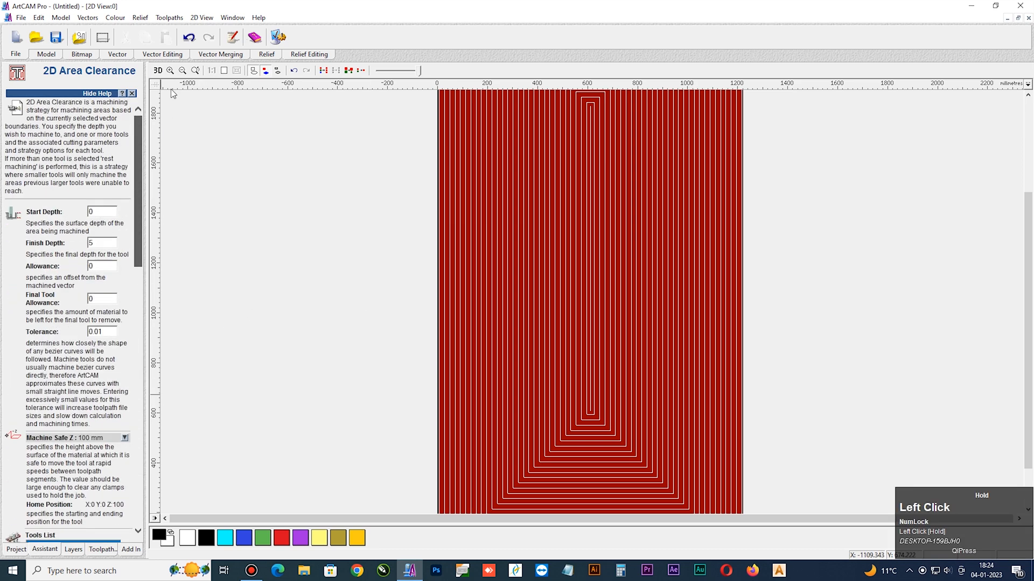